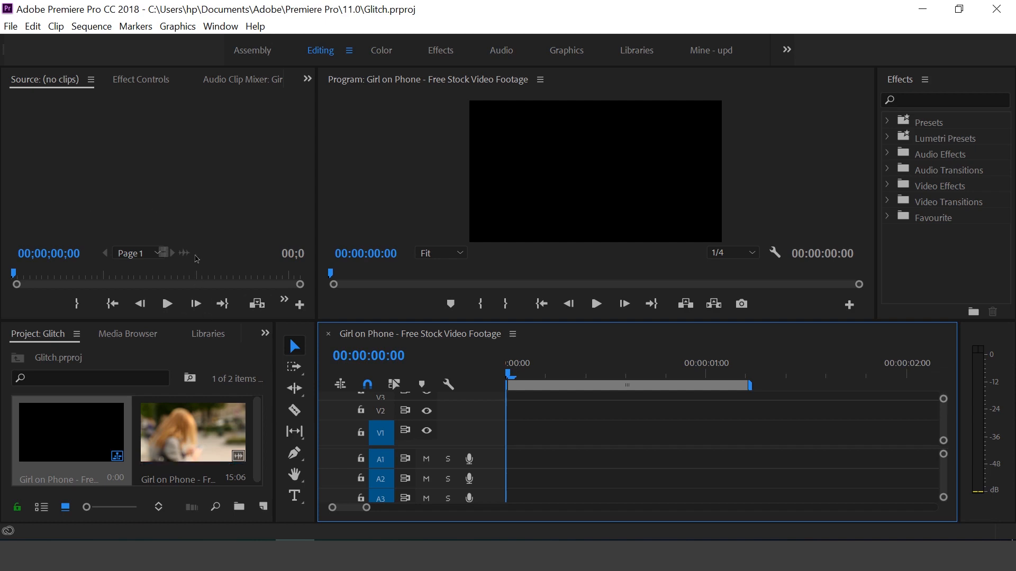
click(197, 432)
click(89, 432)
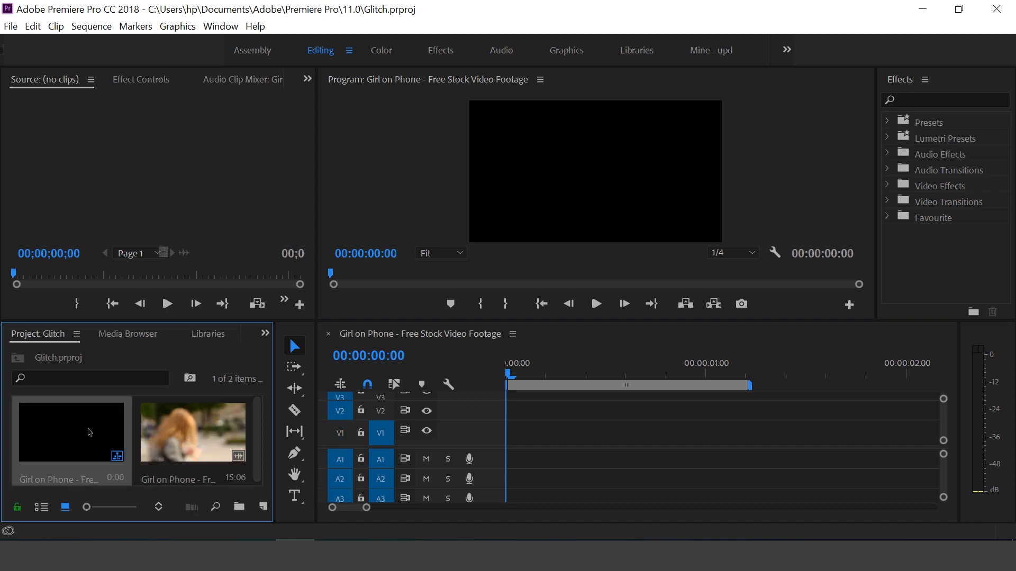
click(167, 449)
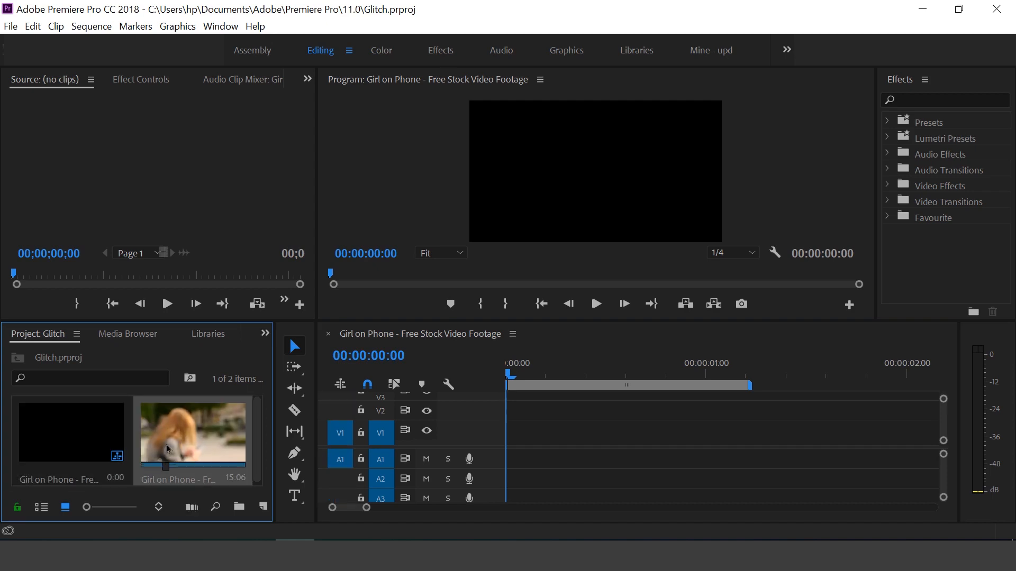
click(89, 455)
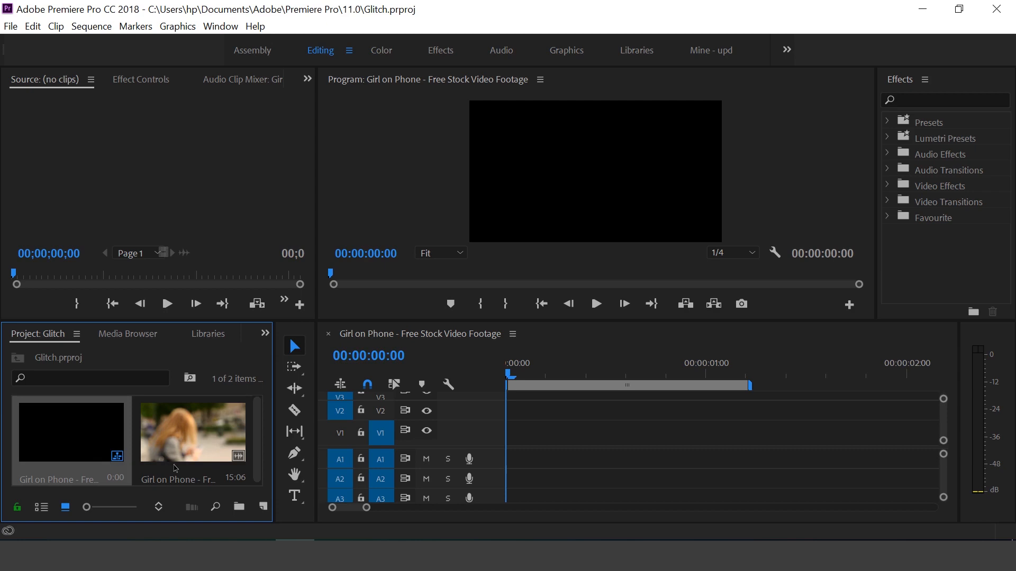
- Mark the Girl on Phone footage from 00:00:05:10 to 00:00:10:18 and place its video on V1 at the sequence start
double_click(193, 443)
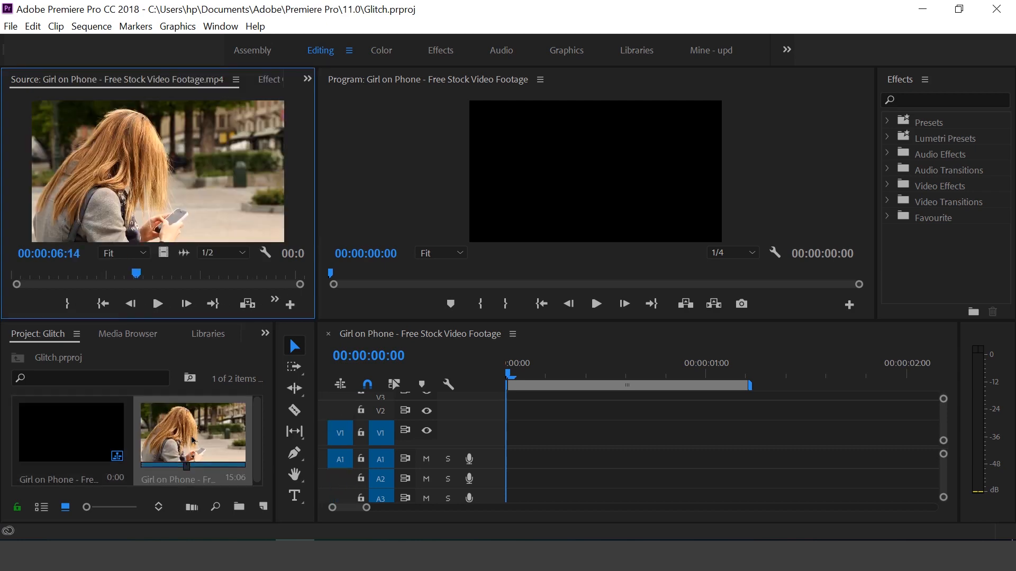
click(119, 275)
drag(126, 279, 120, 281)
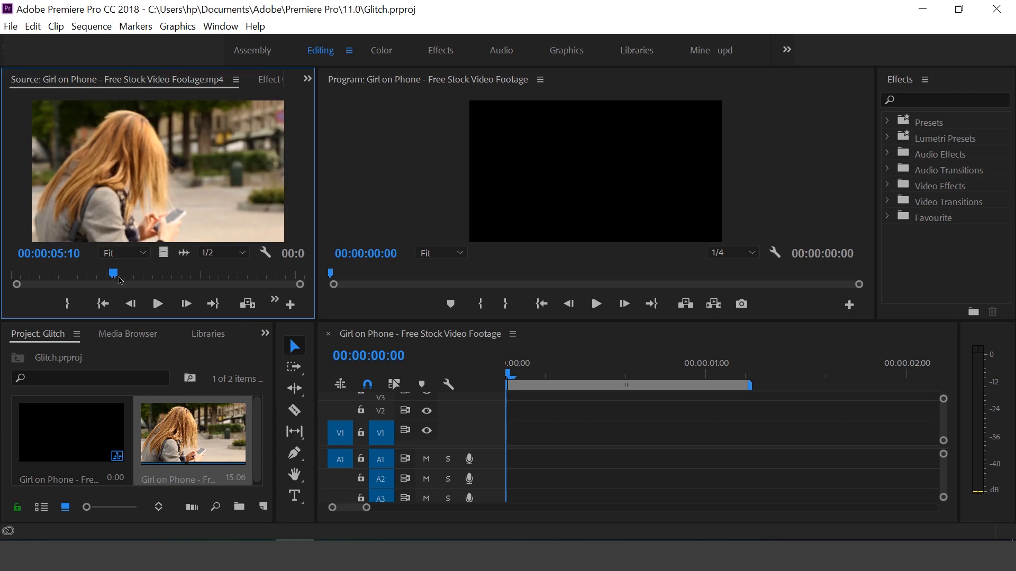
key(i)
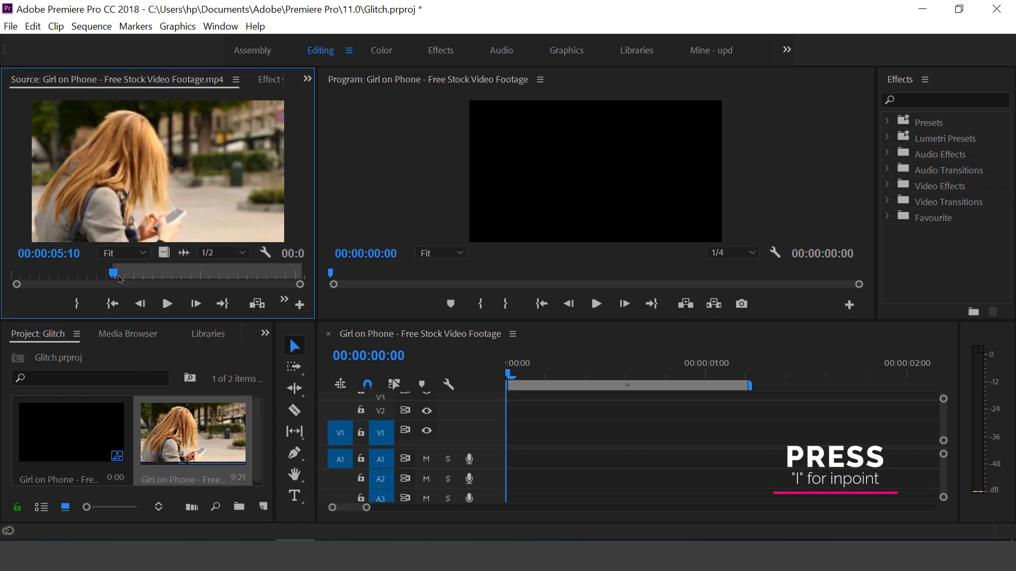
drag(119, 275, 222, 273)
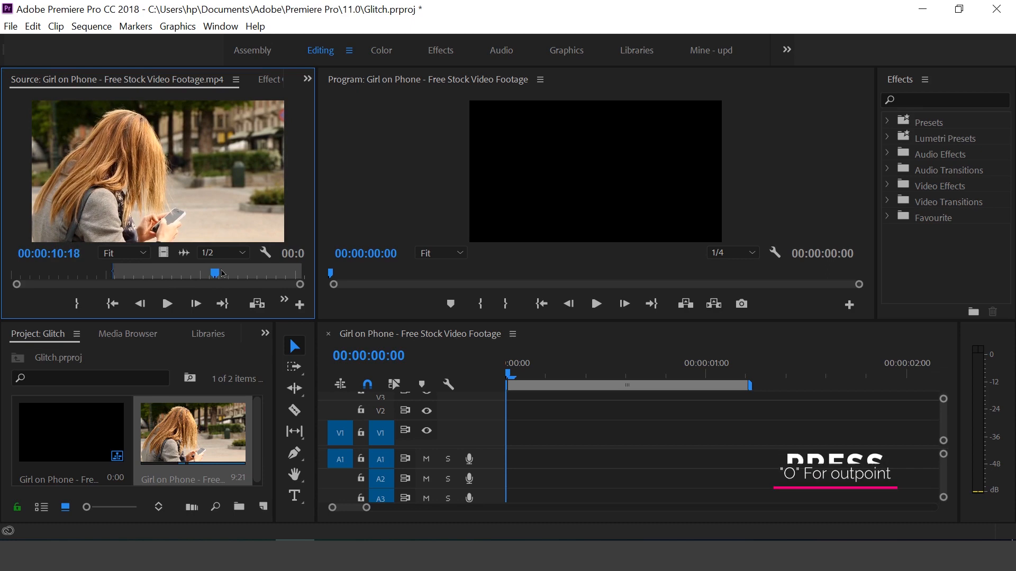
key(o)
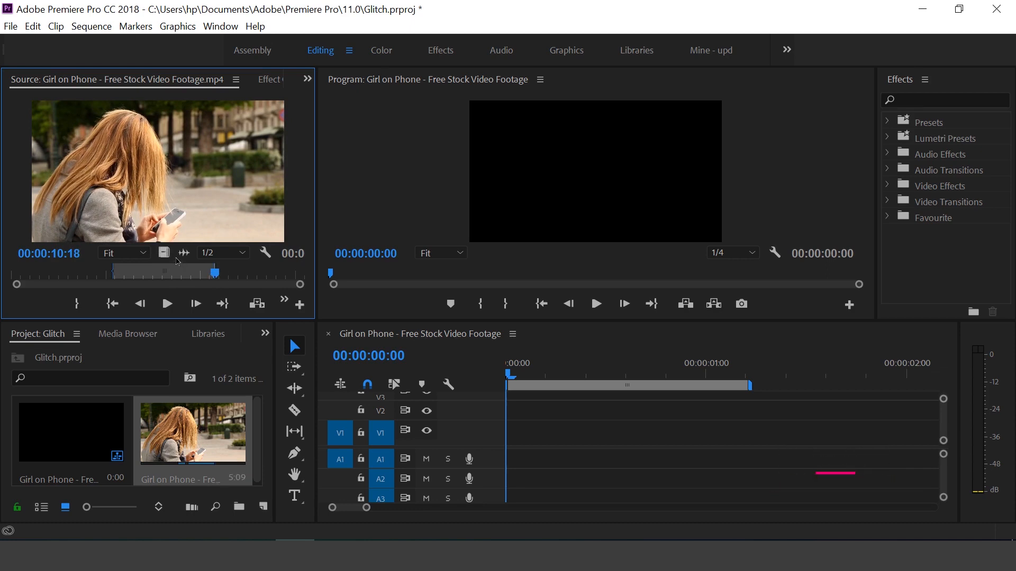
drag(373, 390, 516, 438)
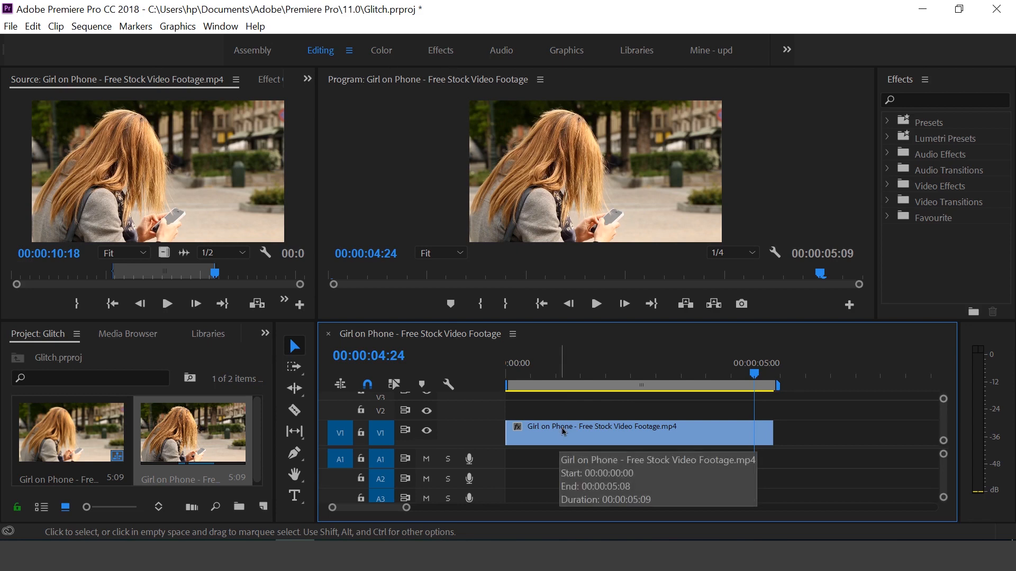
- Split the V1 clip with the Razor at 00:00:00:15, 00:00:00:17, 00:00:00:19, 00:00:00:21 and 00:00:01:00
click(544, 371)
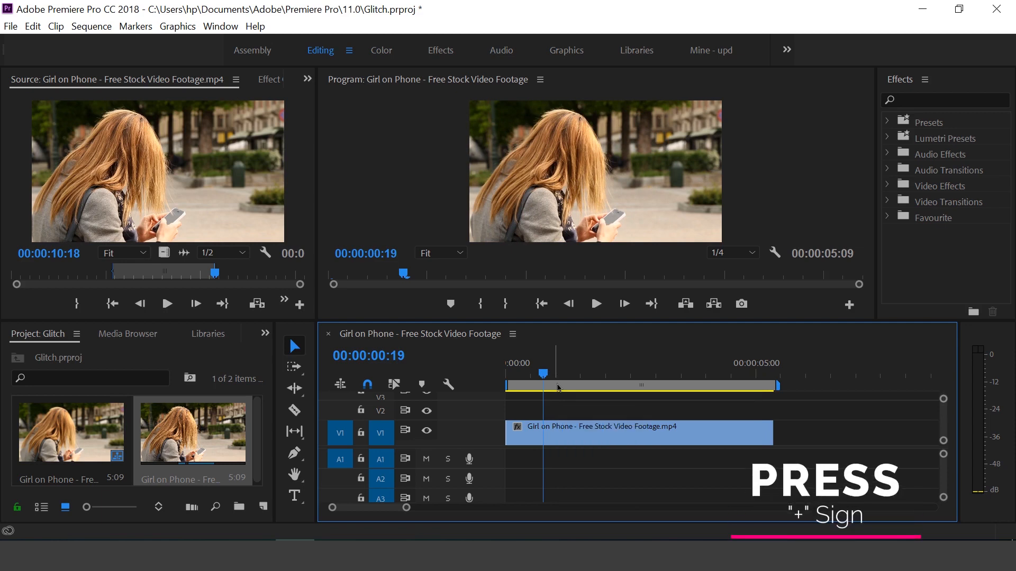
key(equal)
key(equal)
key(equal)
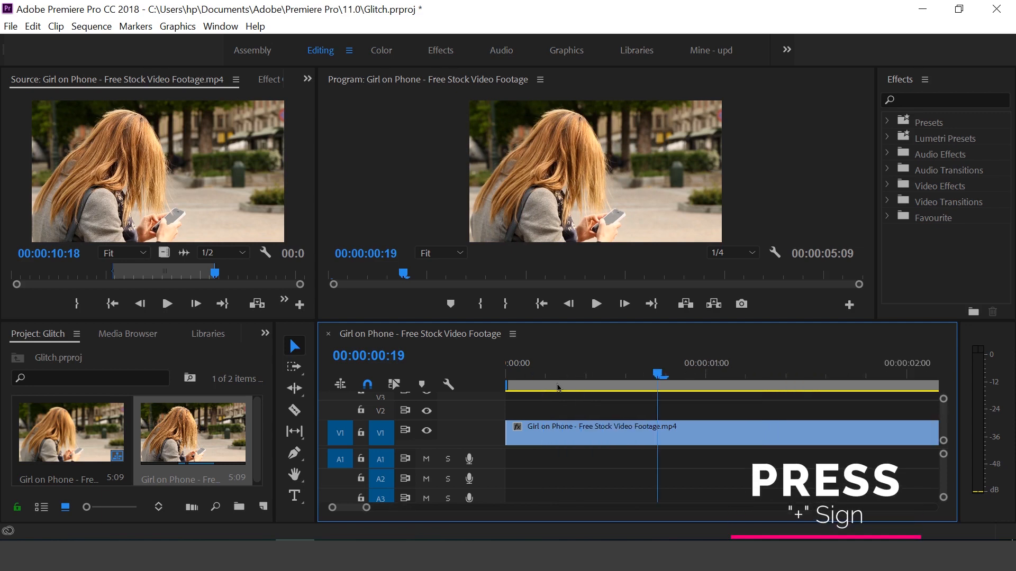
key(Left)
key(Left)
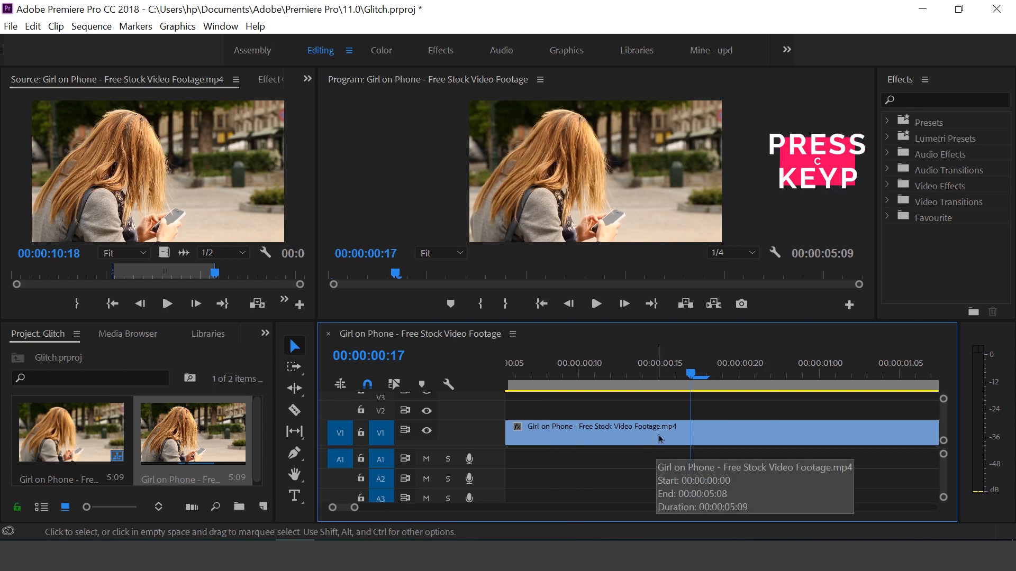
key(c)
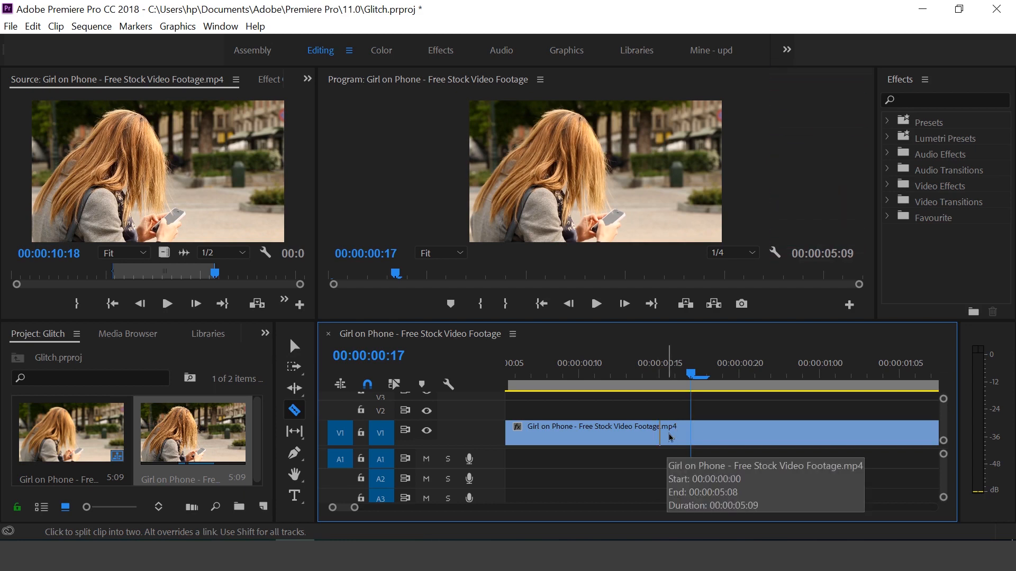
click(661, 438)
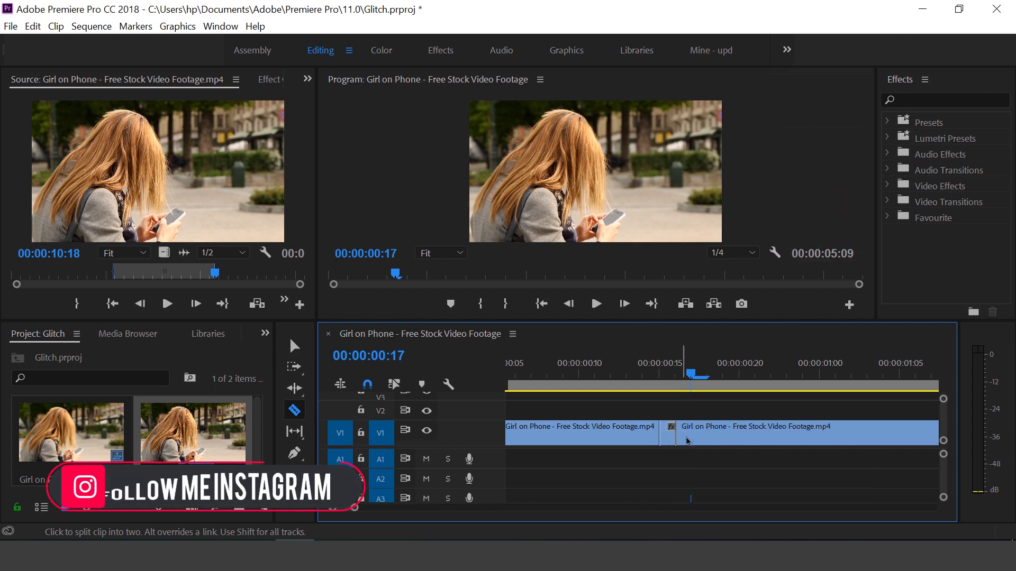
click(692, 439)
click(723, 440)
click(760, 444)
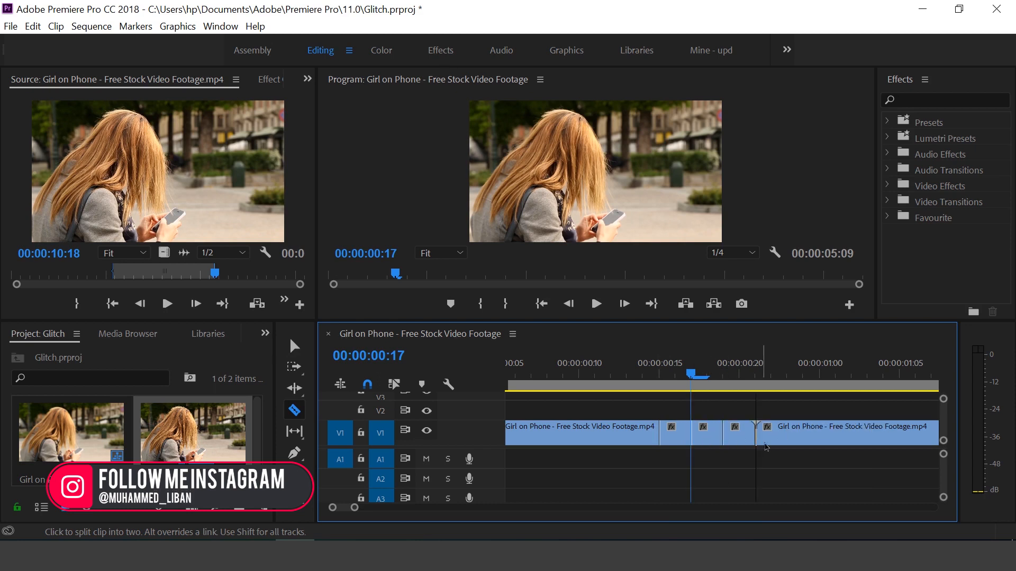
click(820, 447)
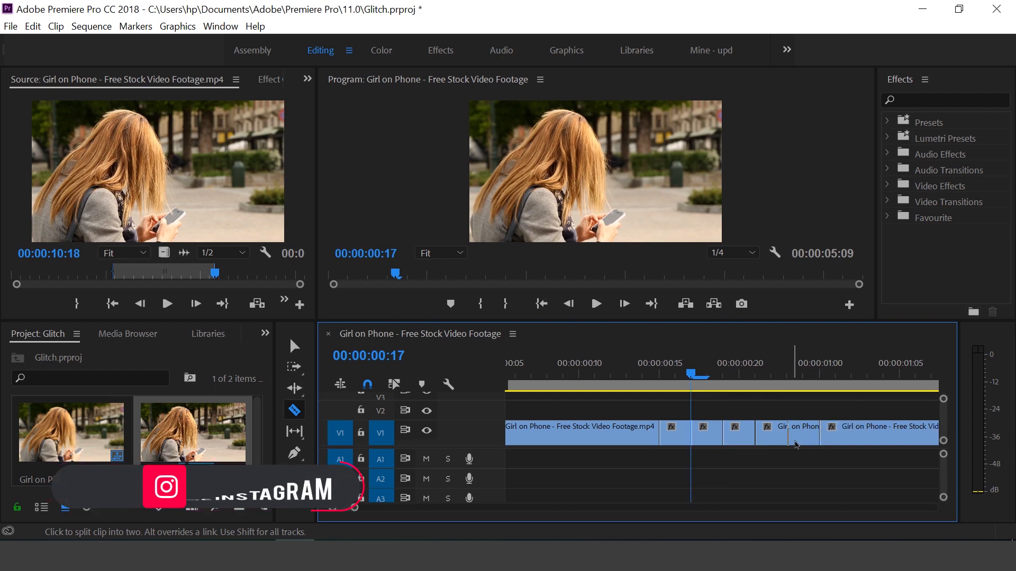
key(v)
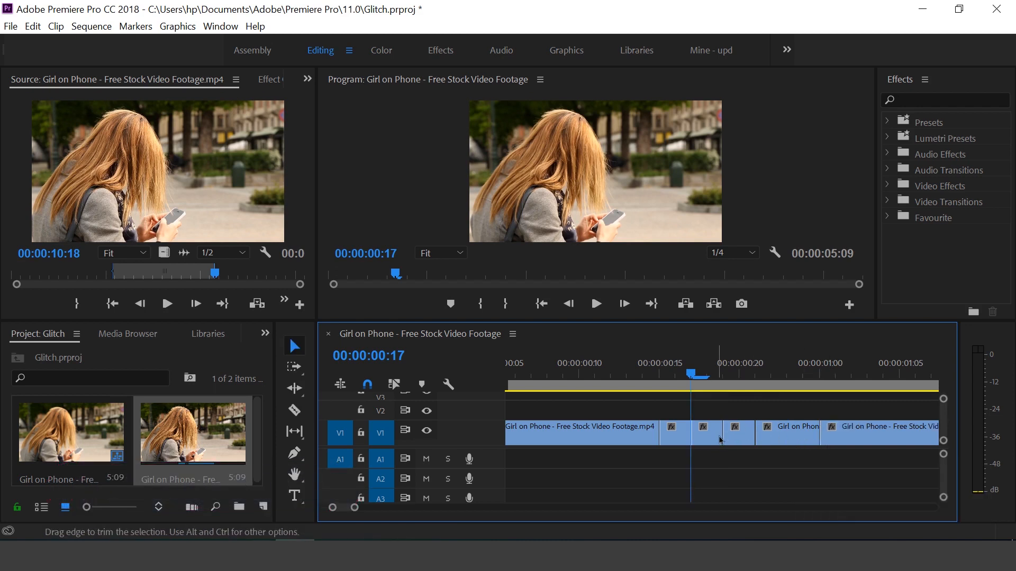
click(713, 441)
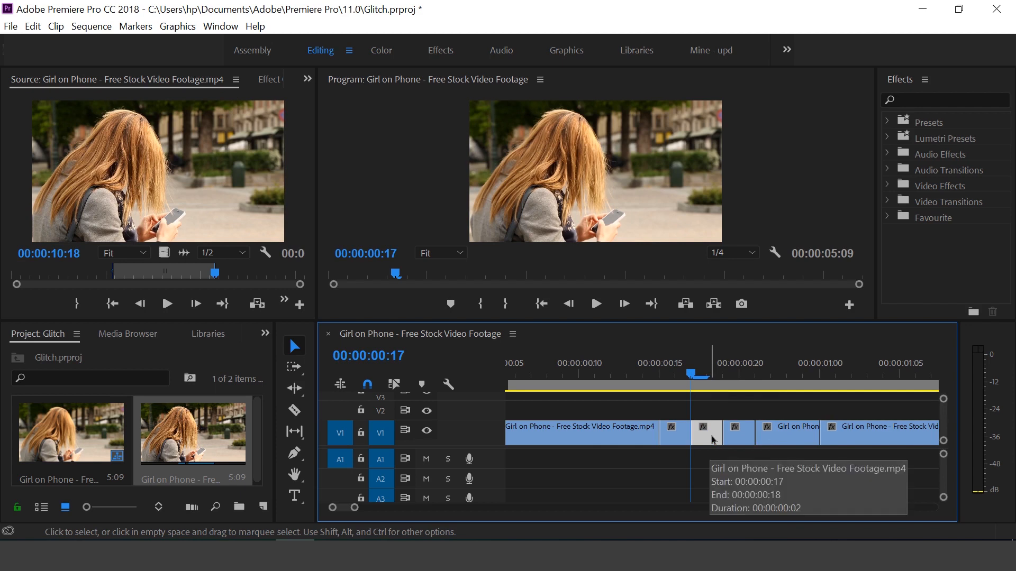
key(Delete)
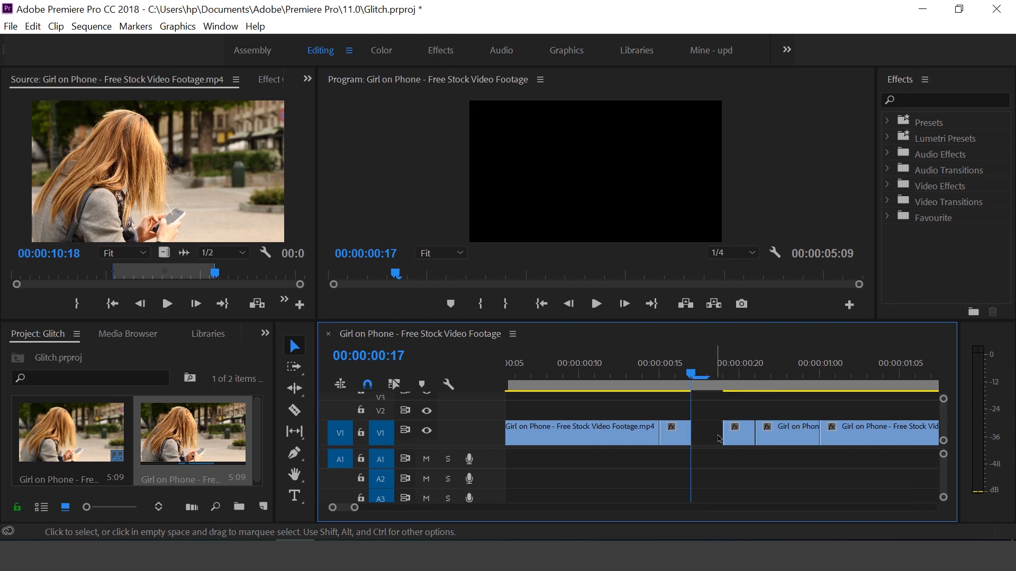
key(ctrl+z)
- Delete the two-frame V1 segments starting at 00:00:00:19 and 00:00:00:15, leaving gaps in the track
click(735, 438)
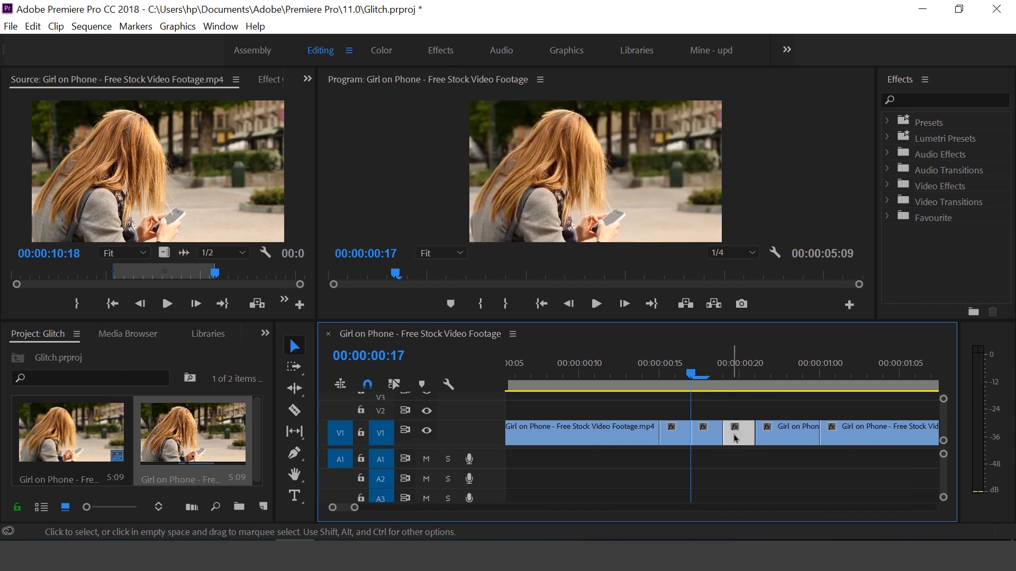
key(Delete)
click(676, 446)
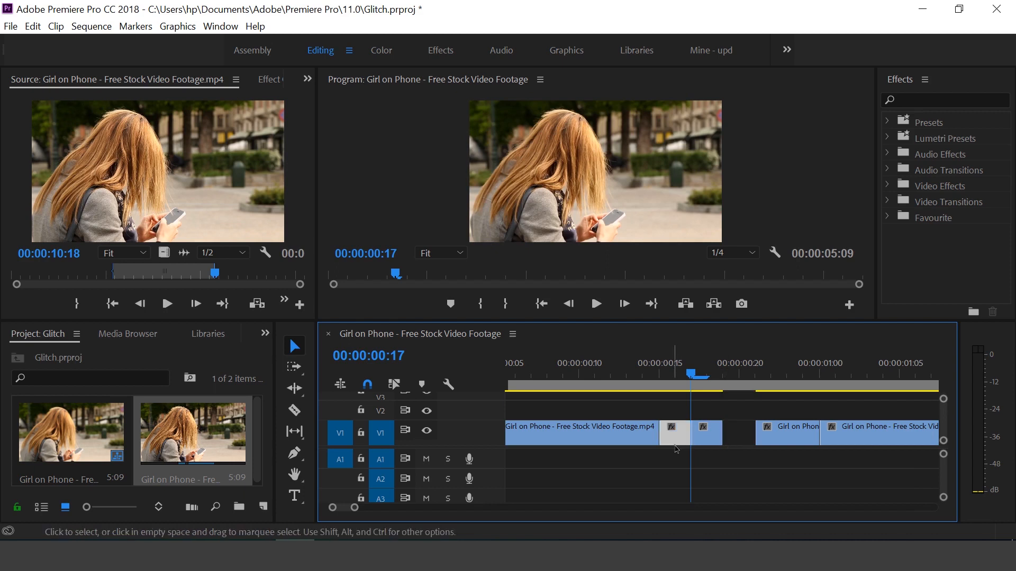
key(Delete)
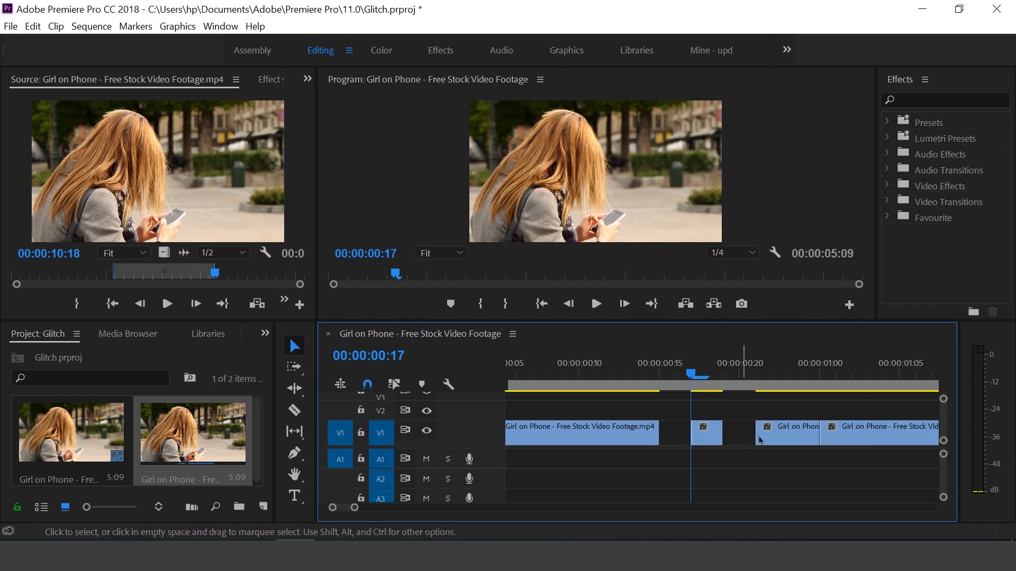
- Shift the last V1 clip one frame later to start at 00:00:01:01, leaving a one-frame gap after the four-frame segment
click(807, 440)
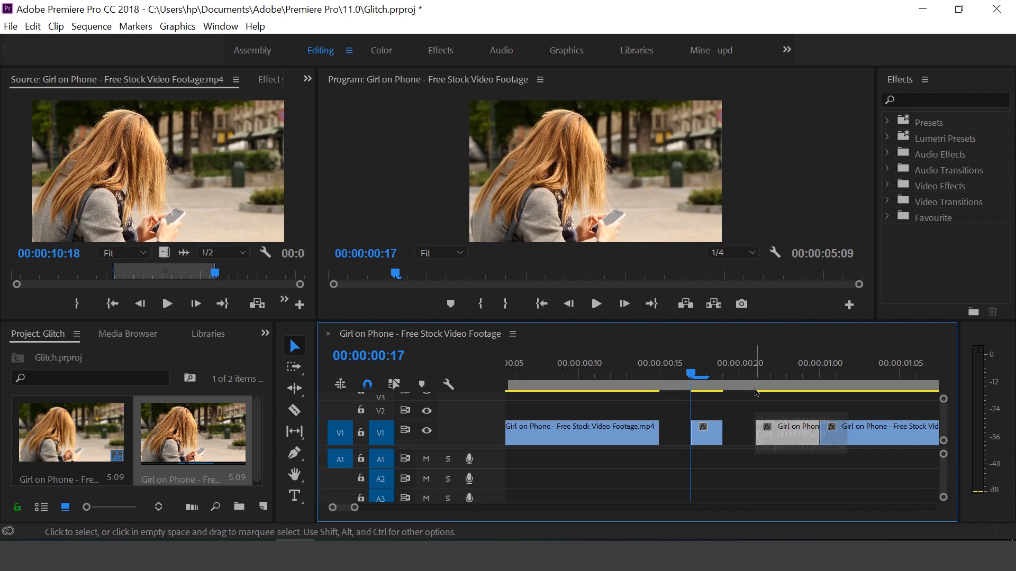
click(751, 386)
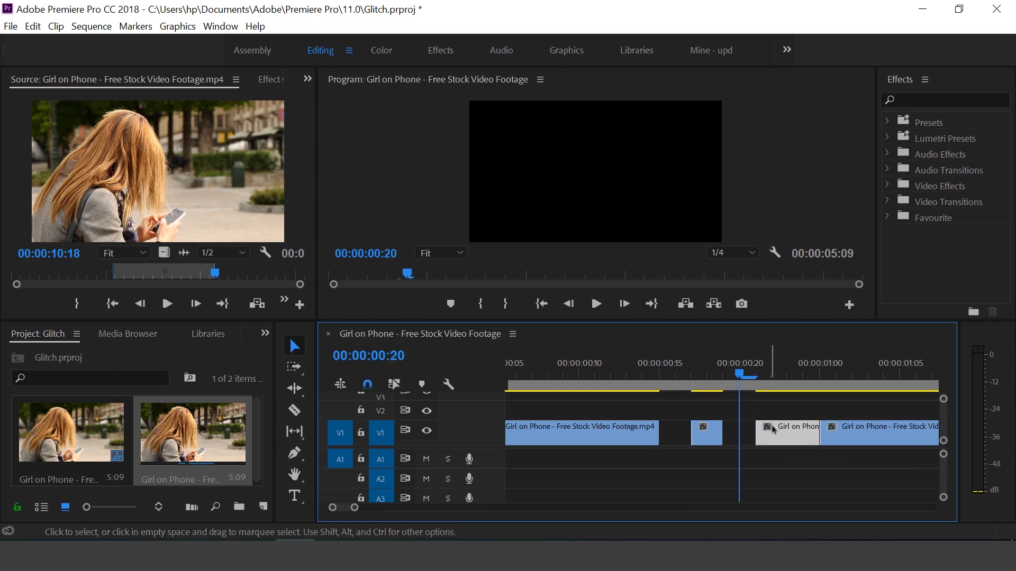
mouse_move(751, 379)
mouse_down()
mouse_move(771, 379)
mouse_move(752, 377)
mouse_up()
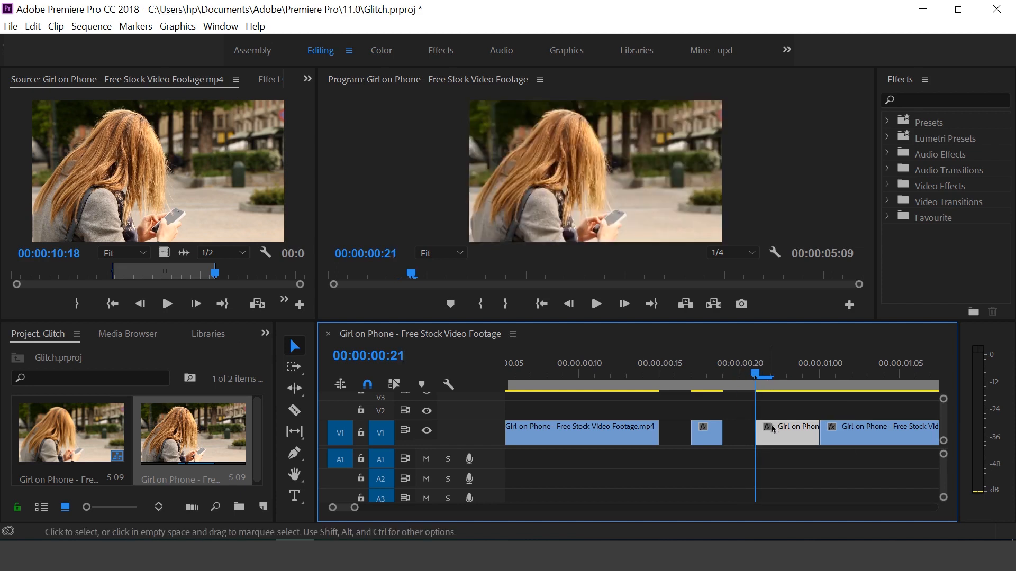
key(Left)
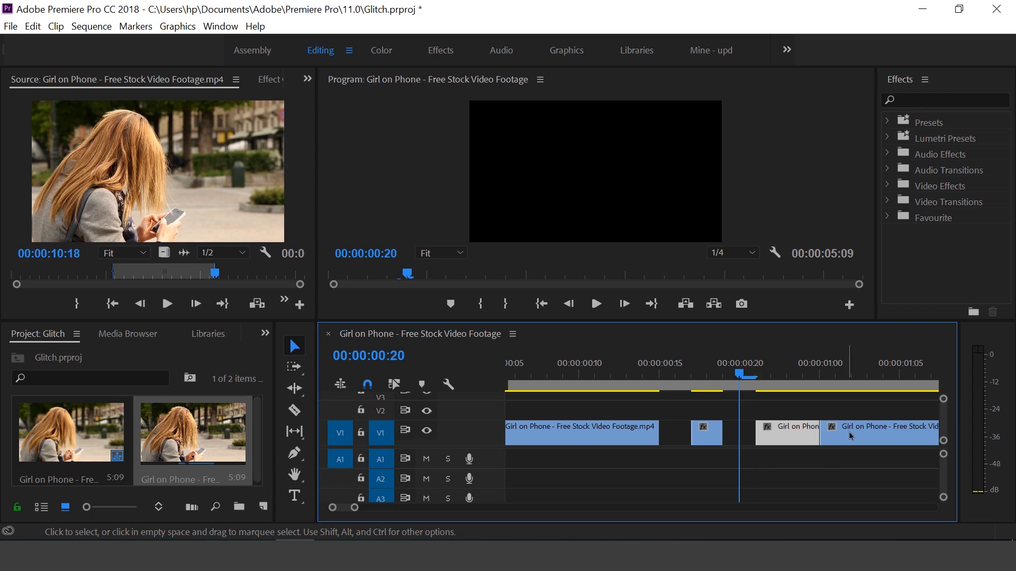
double_click(869, 434)
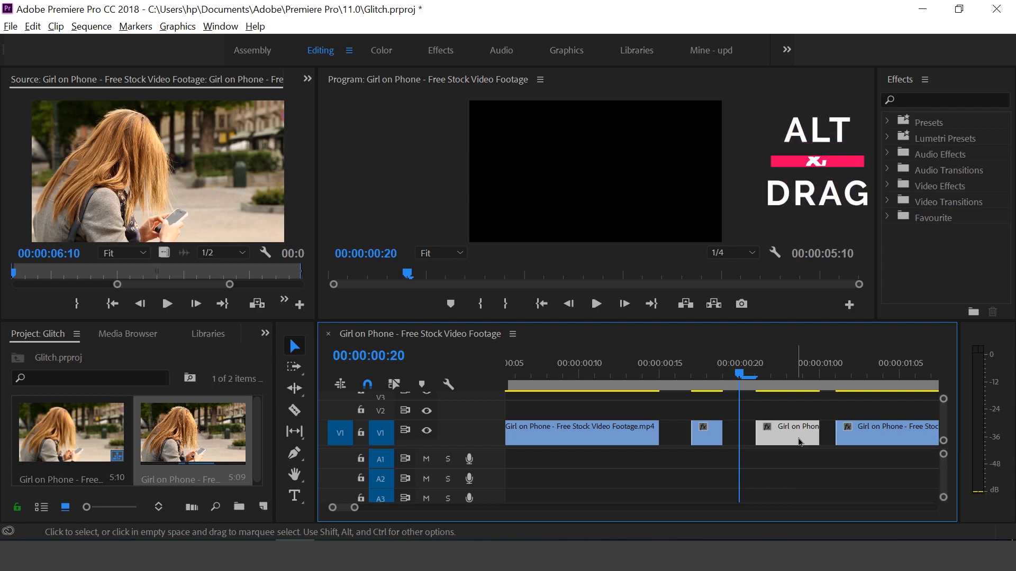
- Duplicate the four-frame V1 segment onto V2 directly above it and apply the Turbulent Displace effect to the copy
drag(799, 442, 800, 422)
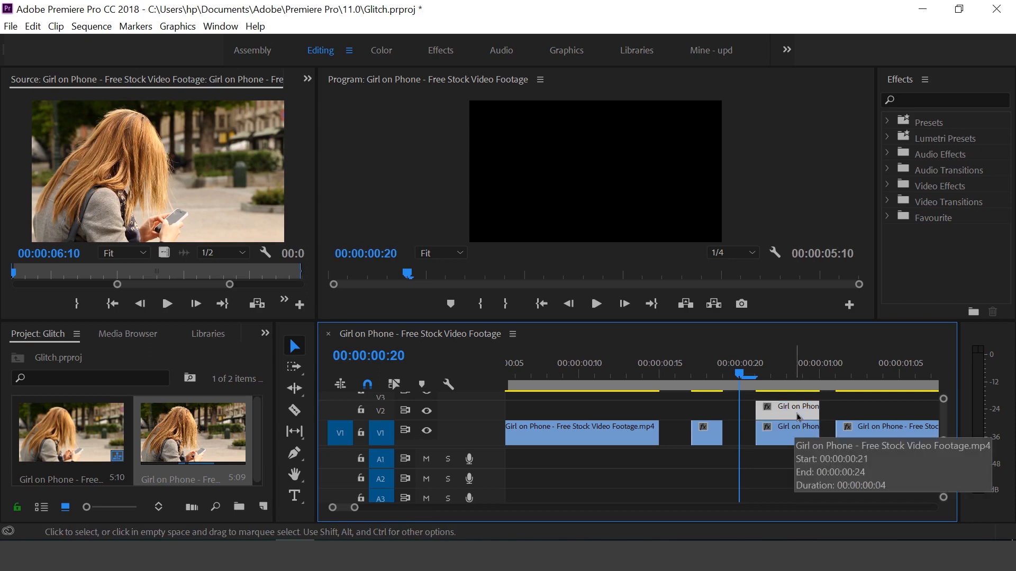
click(936, 101)
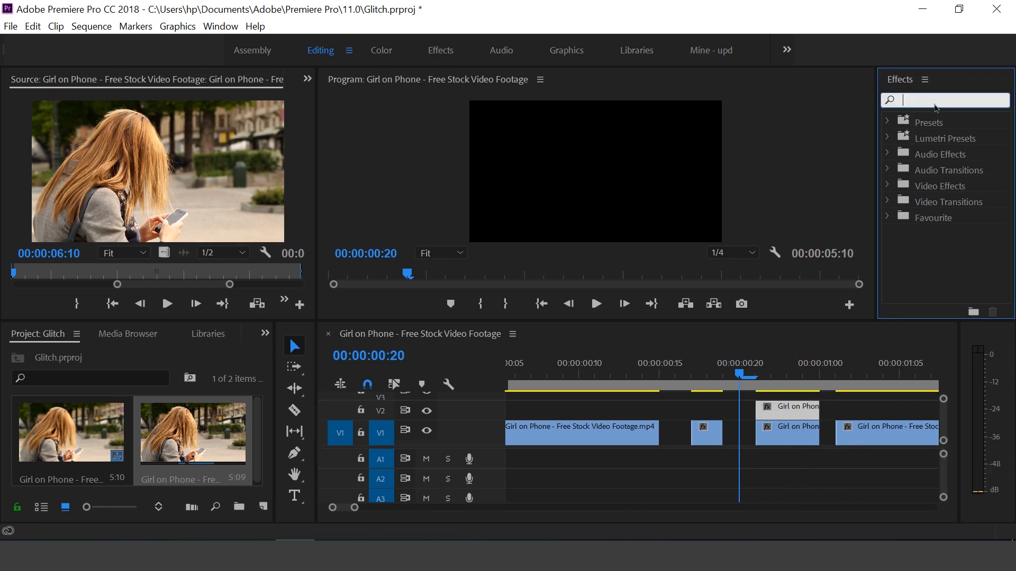
text(tu)
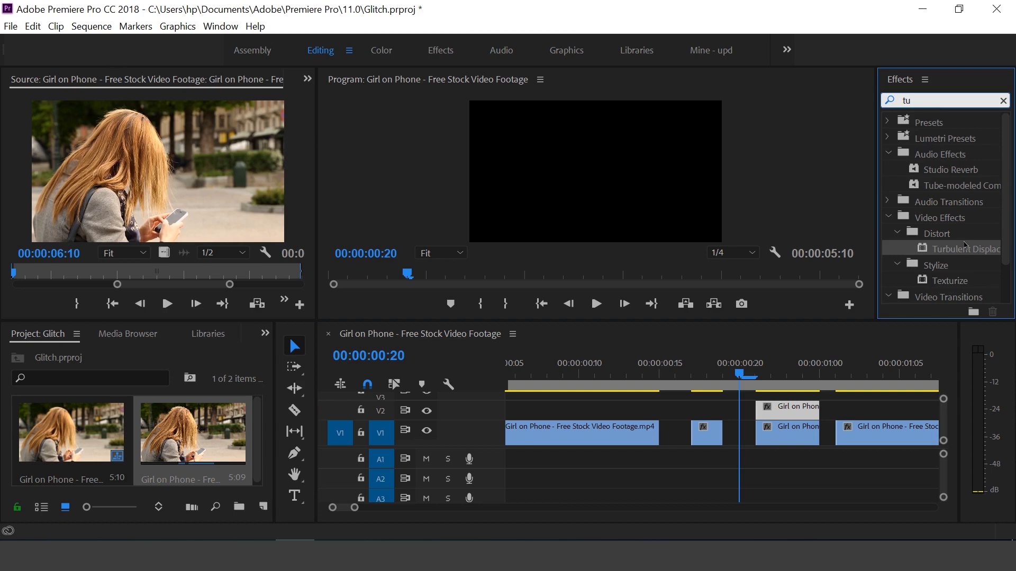
drag(964, 253, 788, 412)
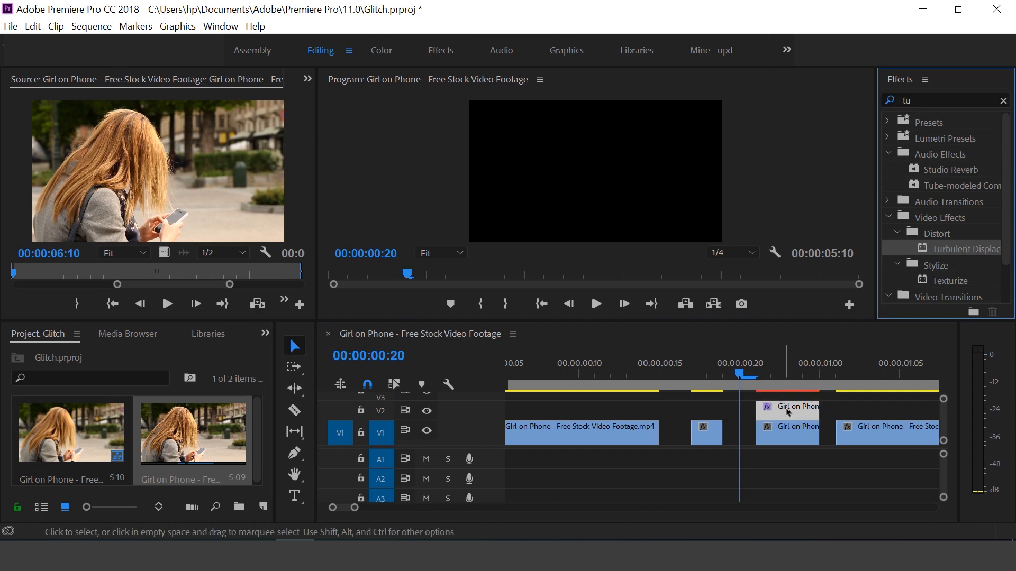
- Move the playhead to 00:00:00:22 and display the V2 copy's Turbulent Displace settings in Effect Controls
click(771, 376)
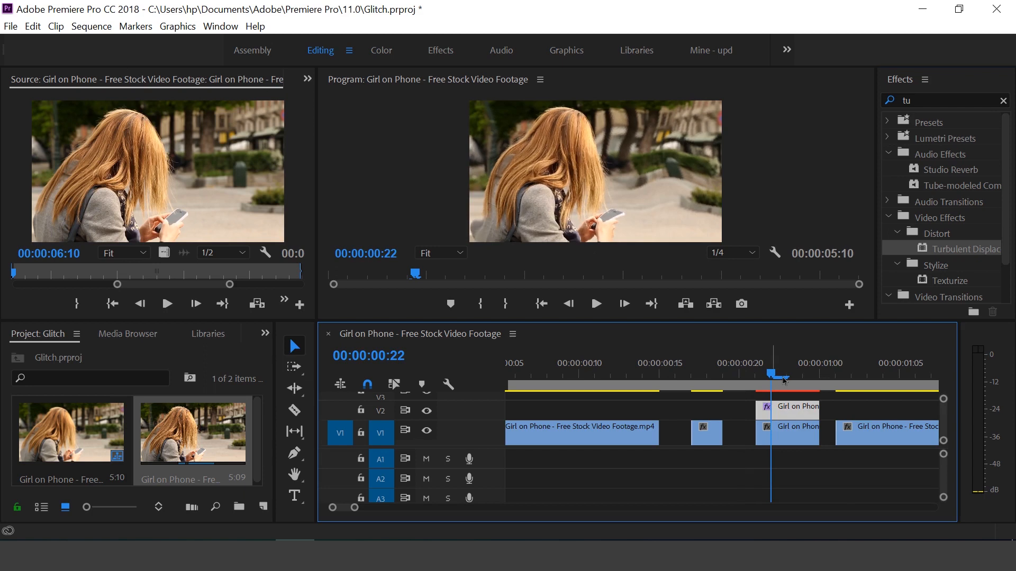
click(307, 78)
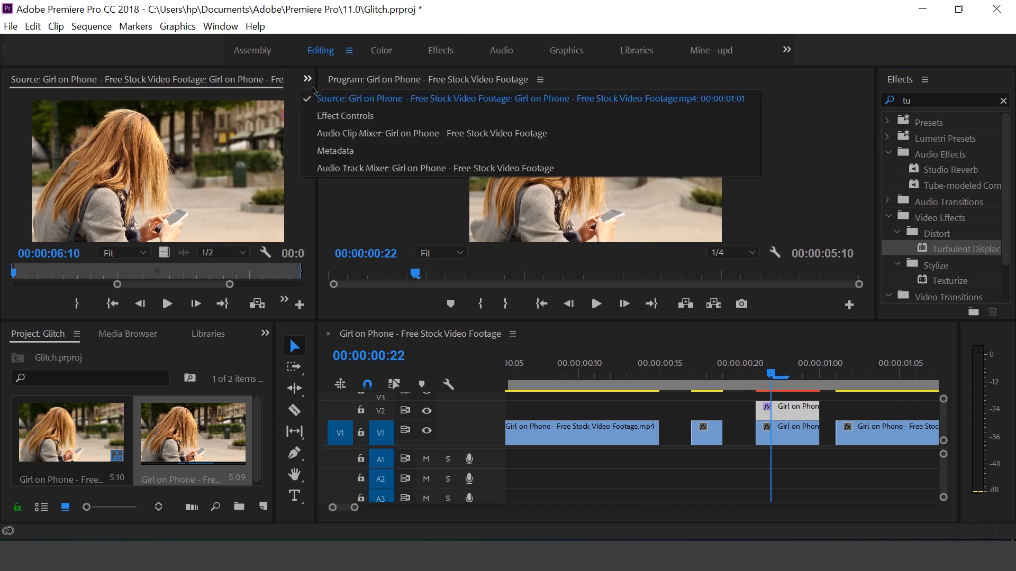
click(330, 117)
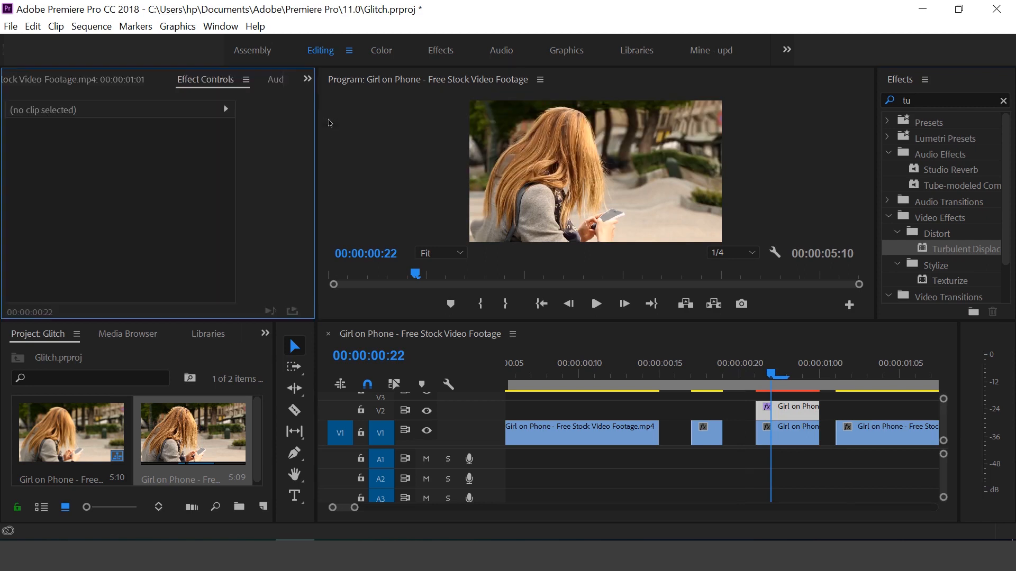
click(802, 412)
drag(305, 170, 310, 257)
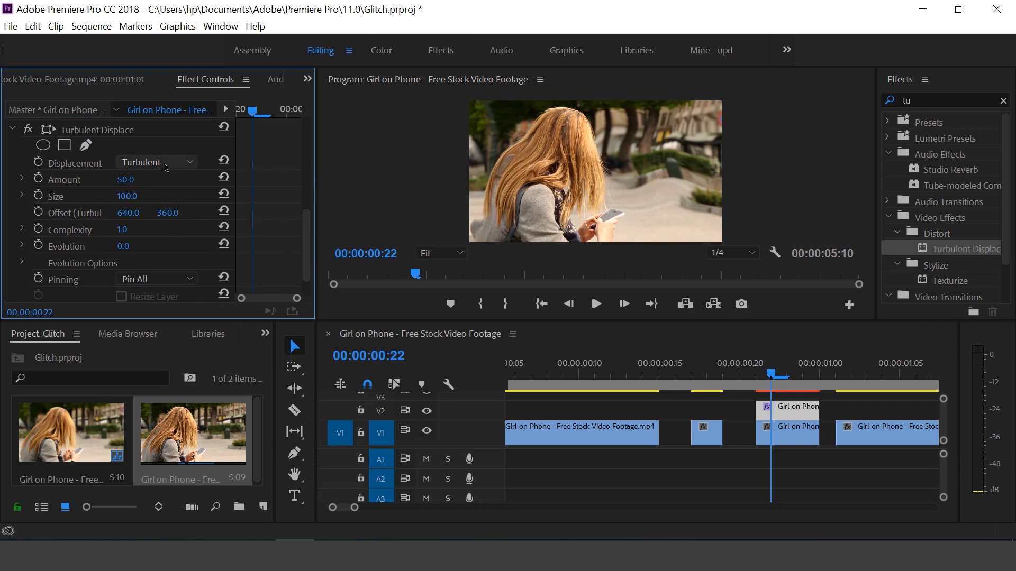
- Set the V2 copy's Turbulent Displace to Horizontal Displacement with an Amount of 350
click(168, 166)
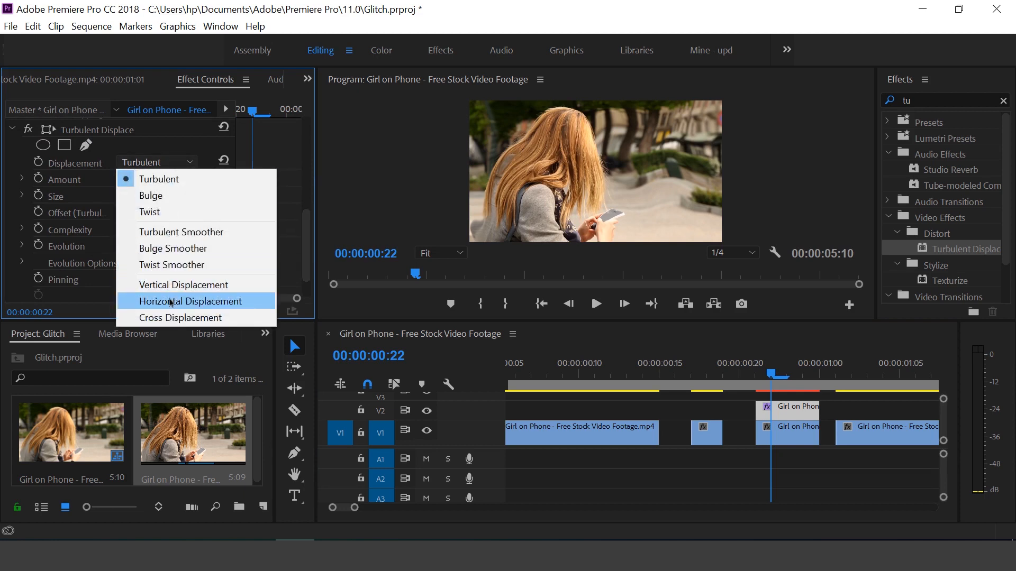
click(171, 303)
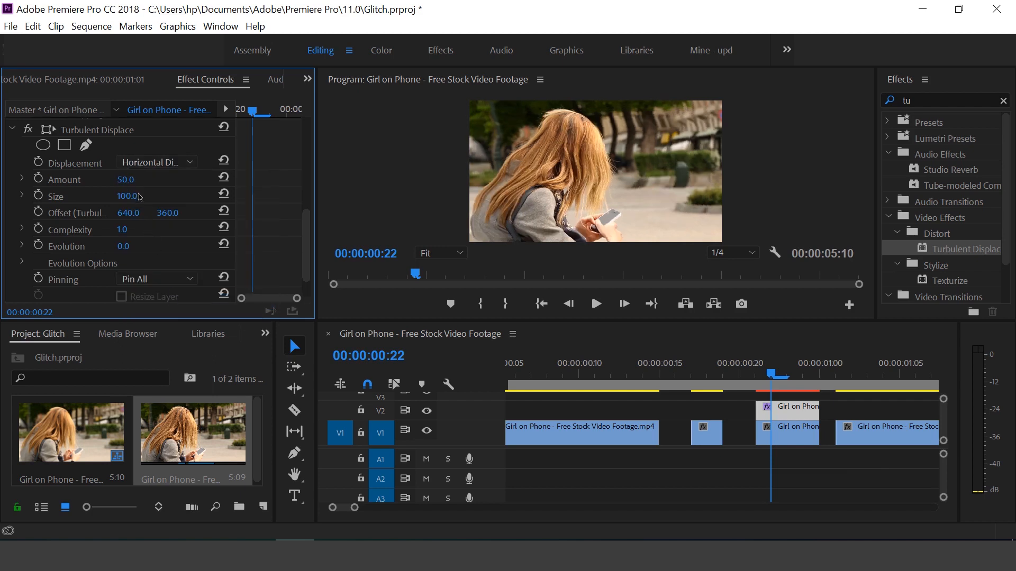
click(140, 180)
text(3)
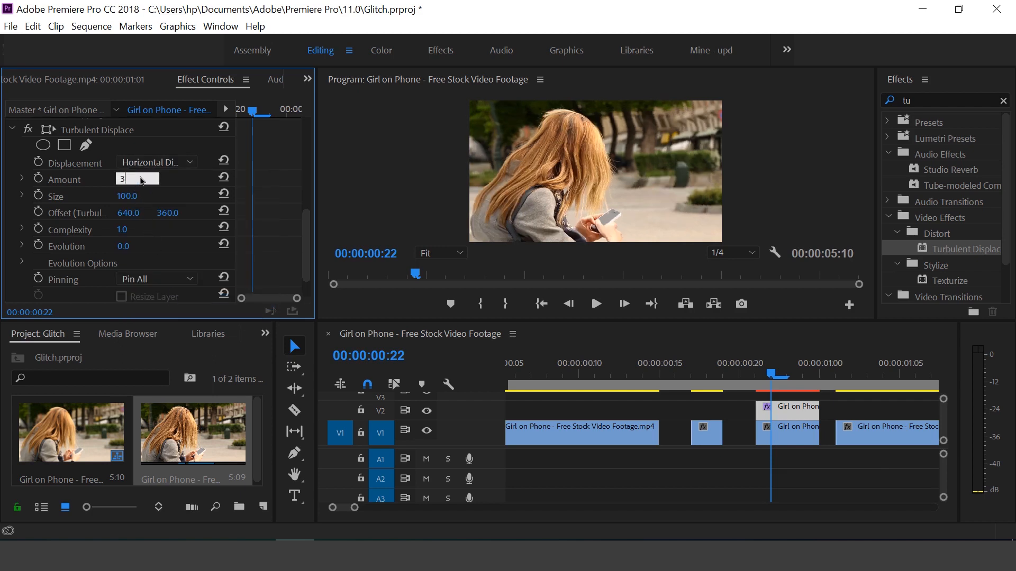
text(50)
key(Return)
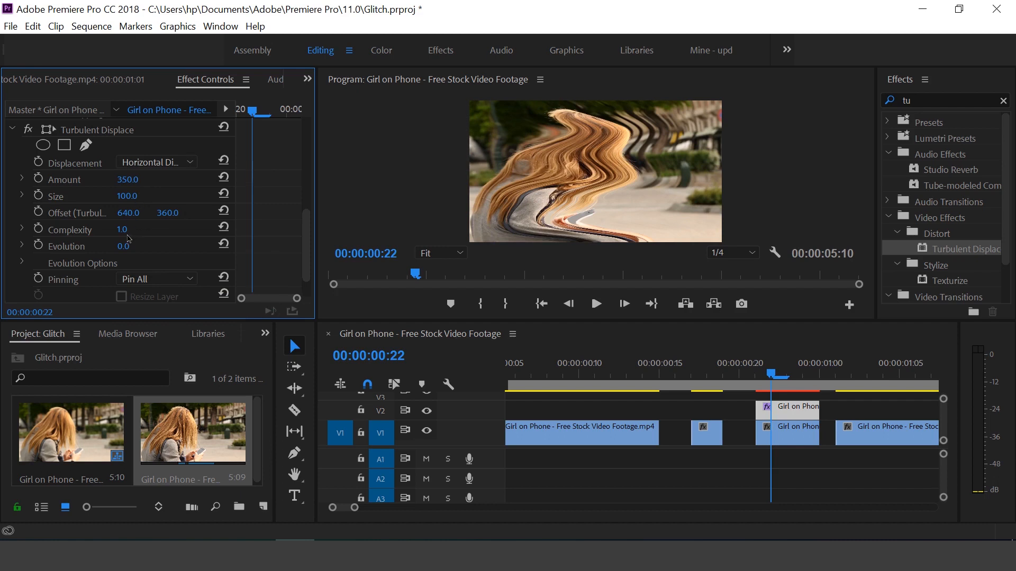
- Set the Turbulent Displace Complexity to 10 on the V2 copy
click(142, 230)
text(10)
key(Return)
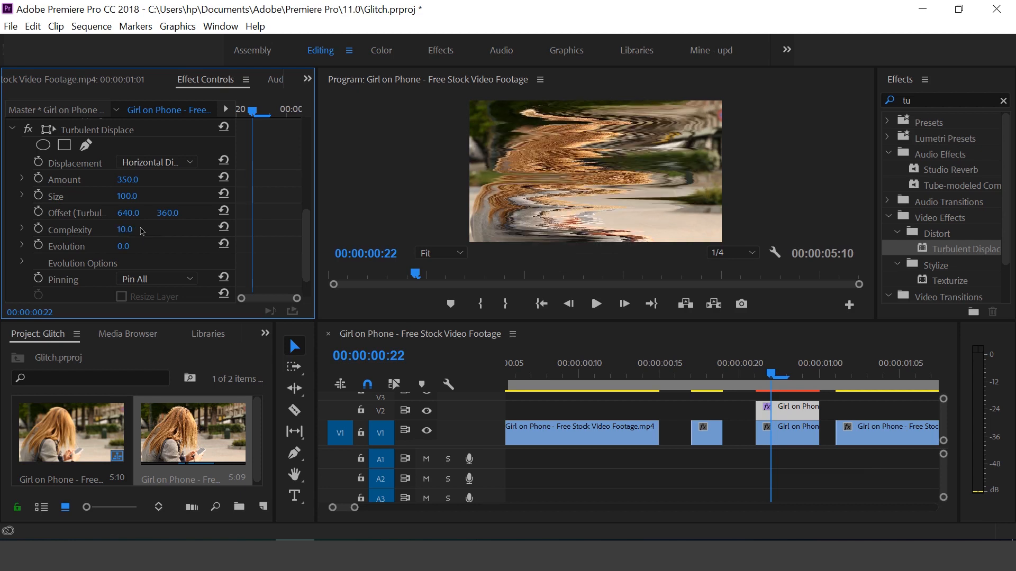
- Try a Turbulent Displace Size of 3 on the V2 copy
drag(132, 202, 129, 202)
click(142, 197)
text(3)
key(Return)
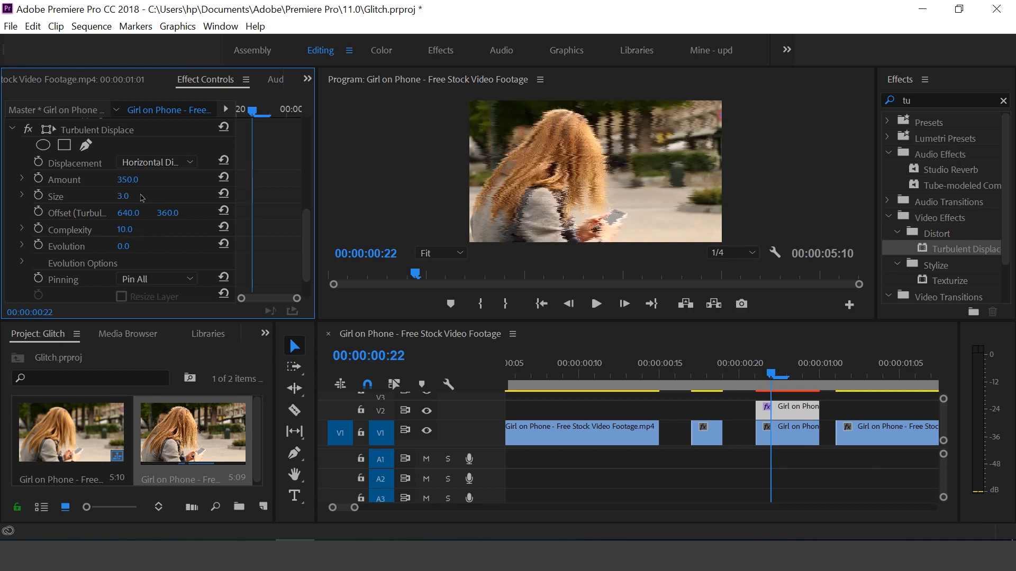
- Set the V2 copy's Turbulent Displace Size to 5
click(131, 201)
text(5)
key(Return)
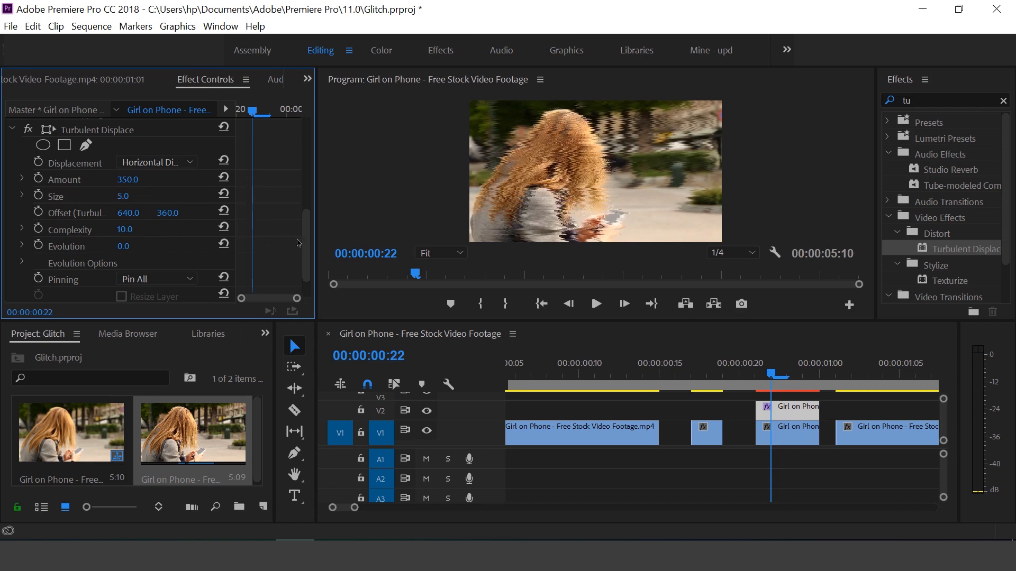
drag(308, 246, 308, 258)
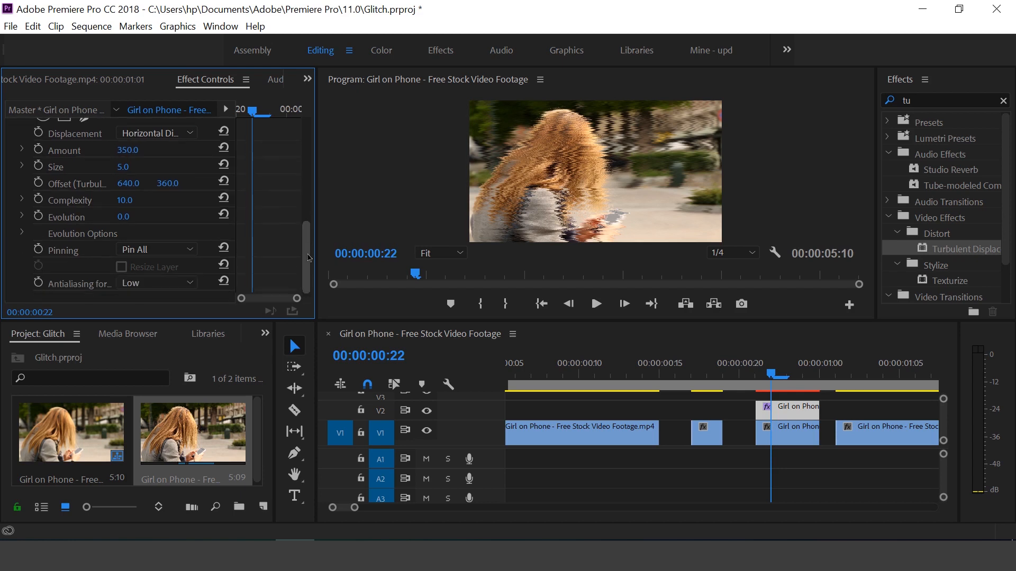
- Search the effects for "arit" and apply the Arithmetic effect to the V2 copy
click(1003, 101)
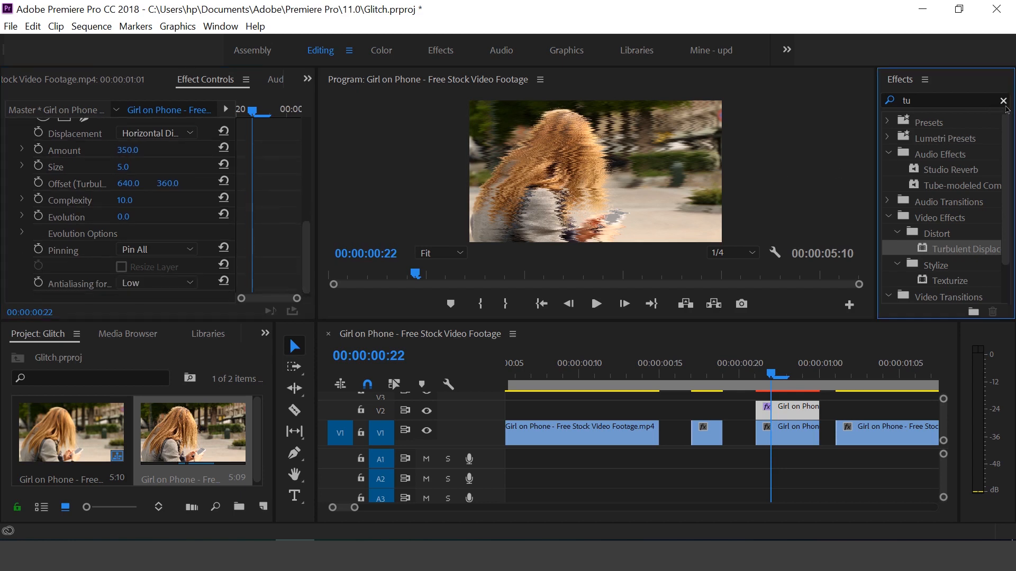
click(979, 105)
text(arit)
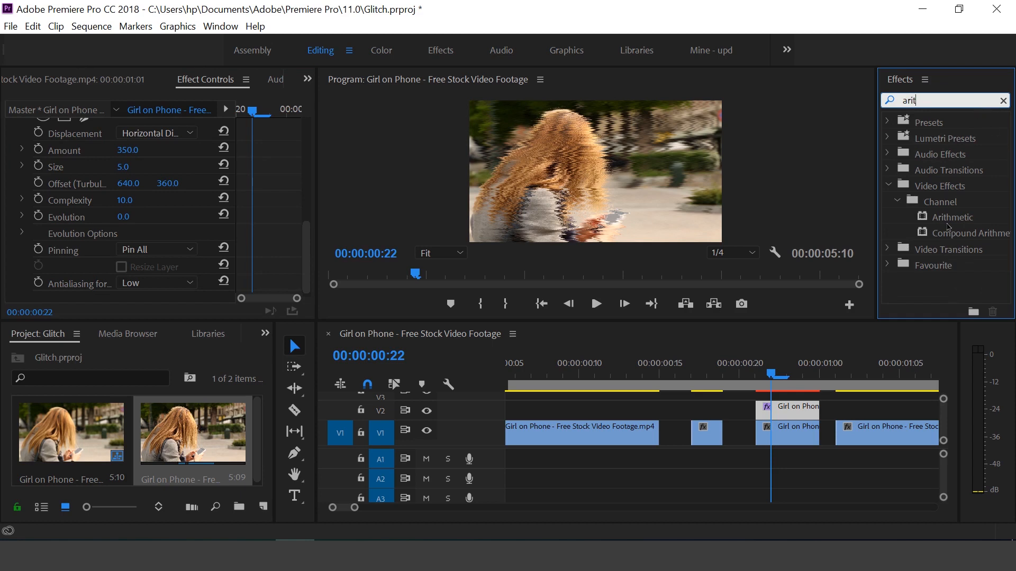
click(947, 221)
drag(944, 221, 784, 415)
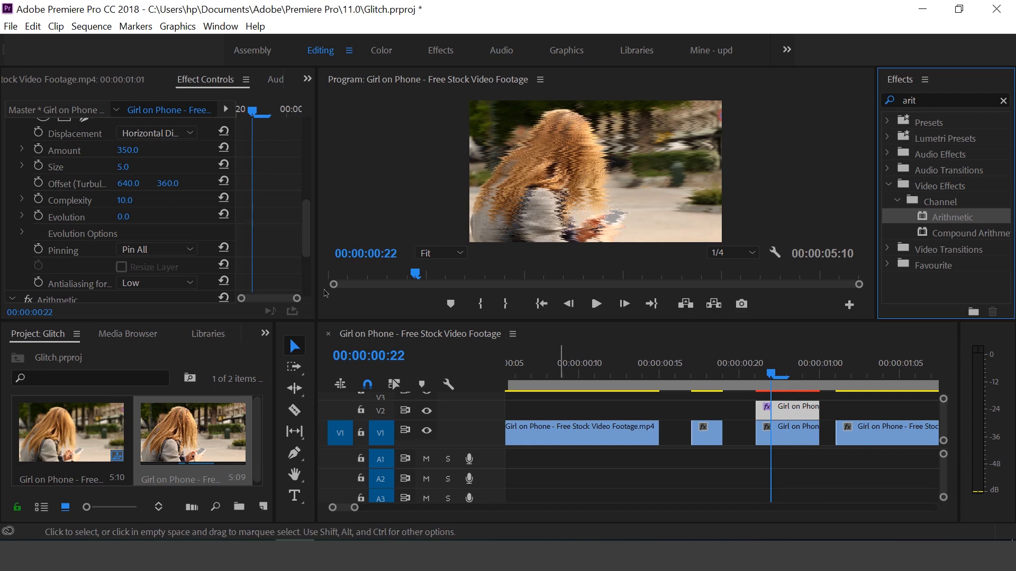
- Set the Arithmetic effect's Red Value to 250 on the V2 copy
click(307, 245)
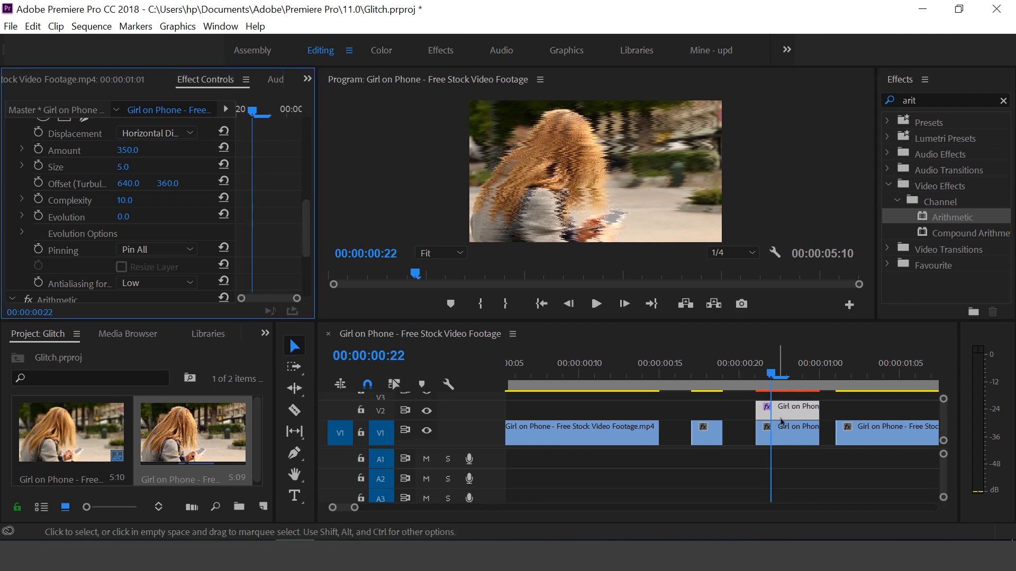
drag(304, 211, 310, 256)
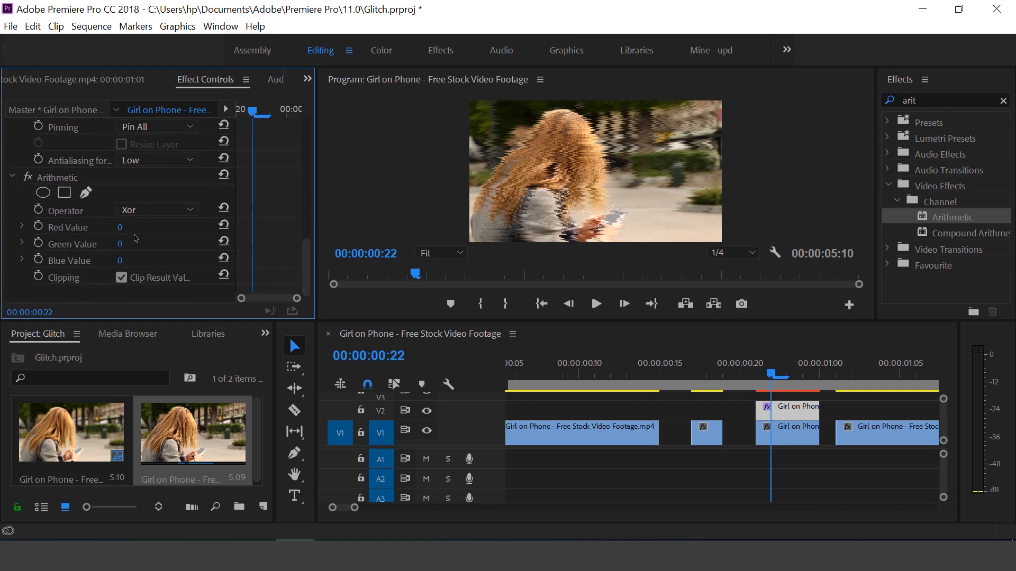
click(120, 230)
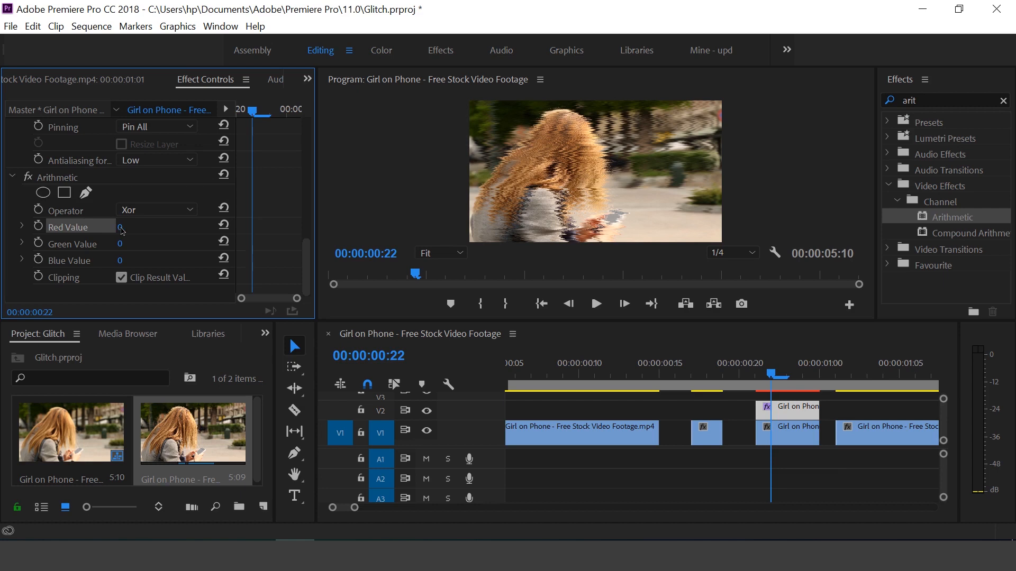
click(125, 232)
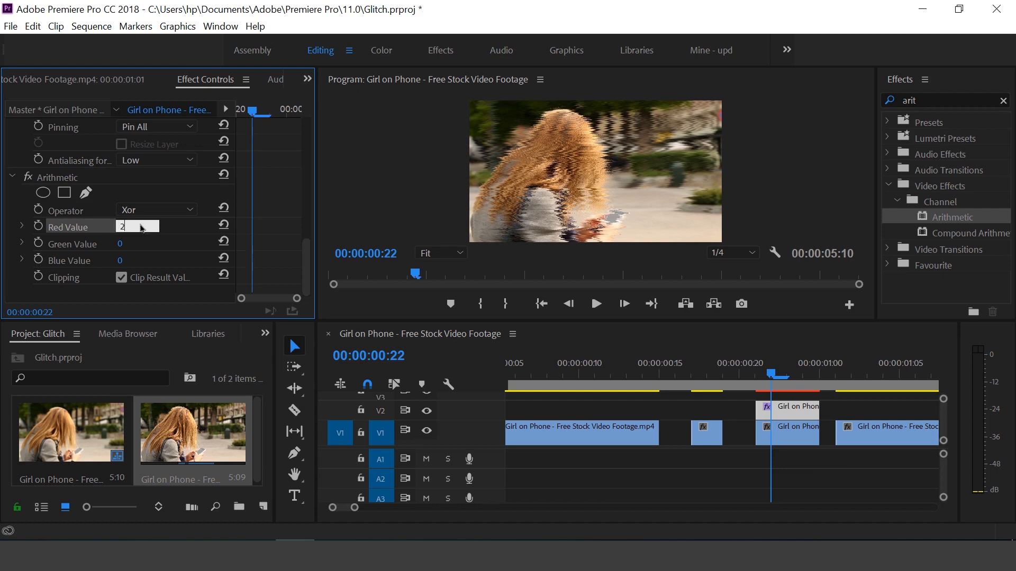
key(Return)
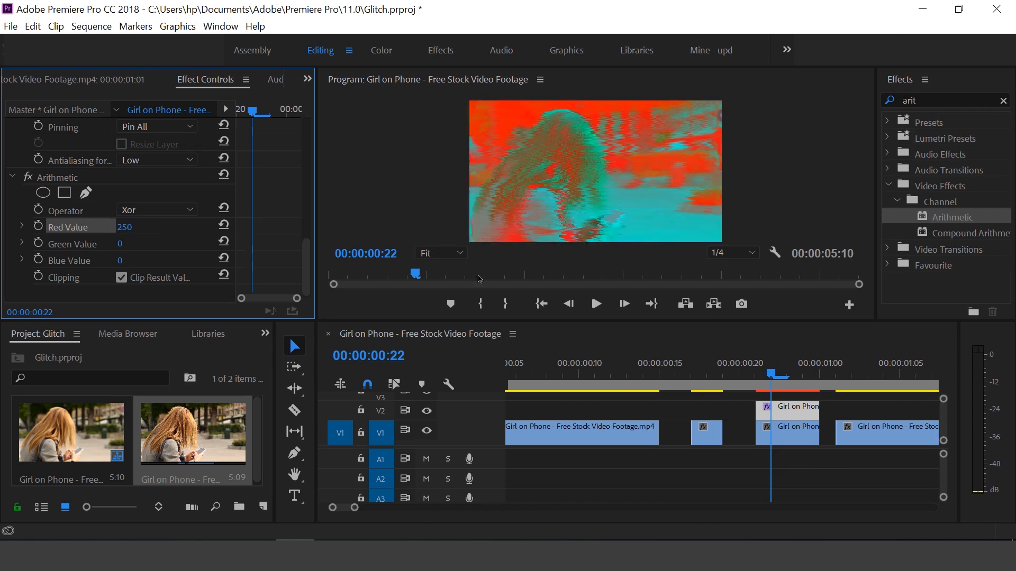
- Play back the sequence from before the first gap to preview the glitch
drag(742, 380, 629, 389)
key(minus)
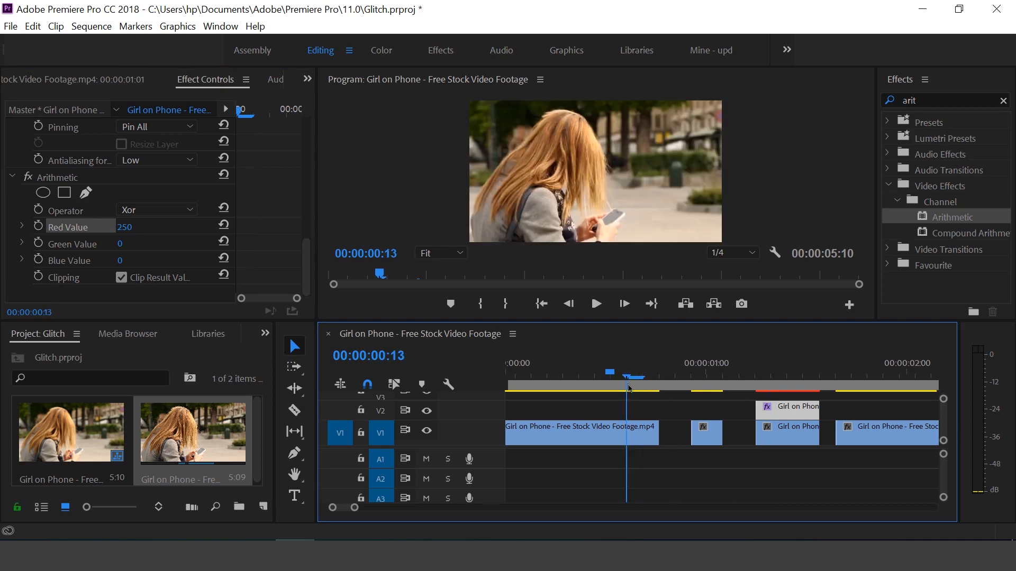
click(548, 380)
key(space)
drag(629, 375, 555, 378)
key(space)
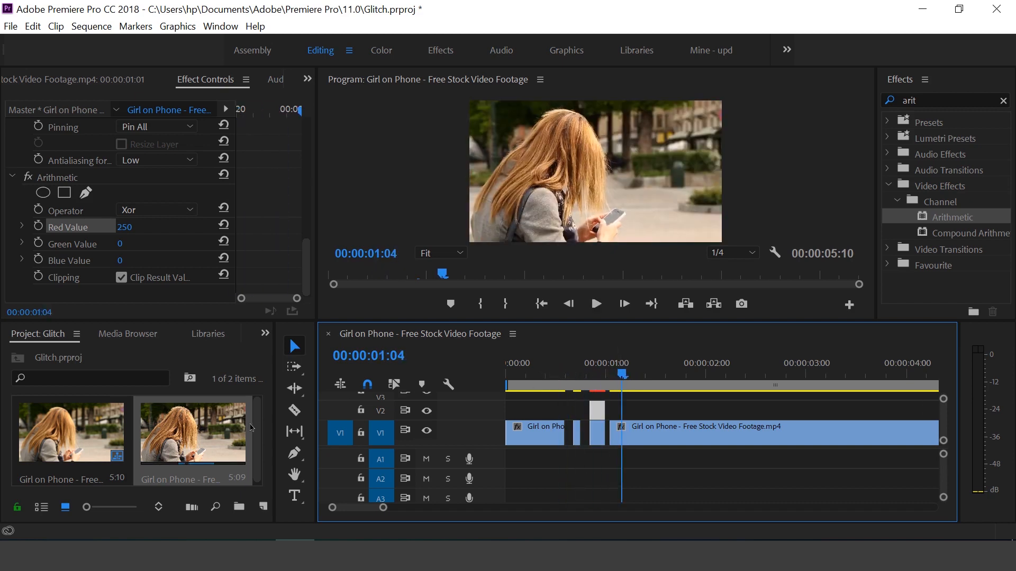
- Import Glitch Sound Effect_audio.wav into the project and open it in the Source Monitor
click(258, 470)
drag(259, 467, 259, 430)
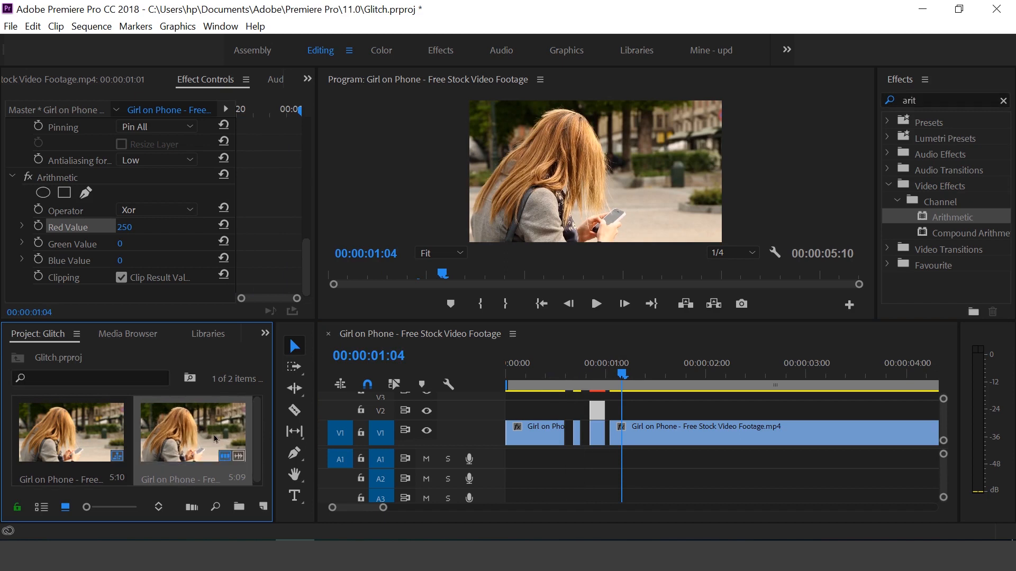
click(194, 450)
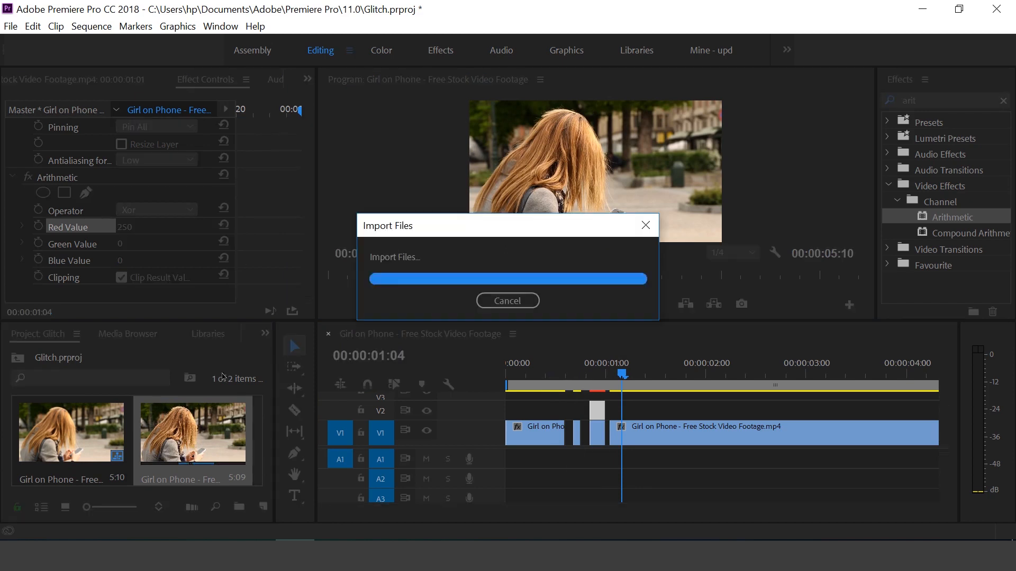
double_click(100, 434)
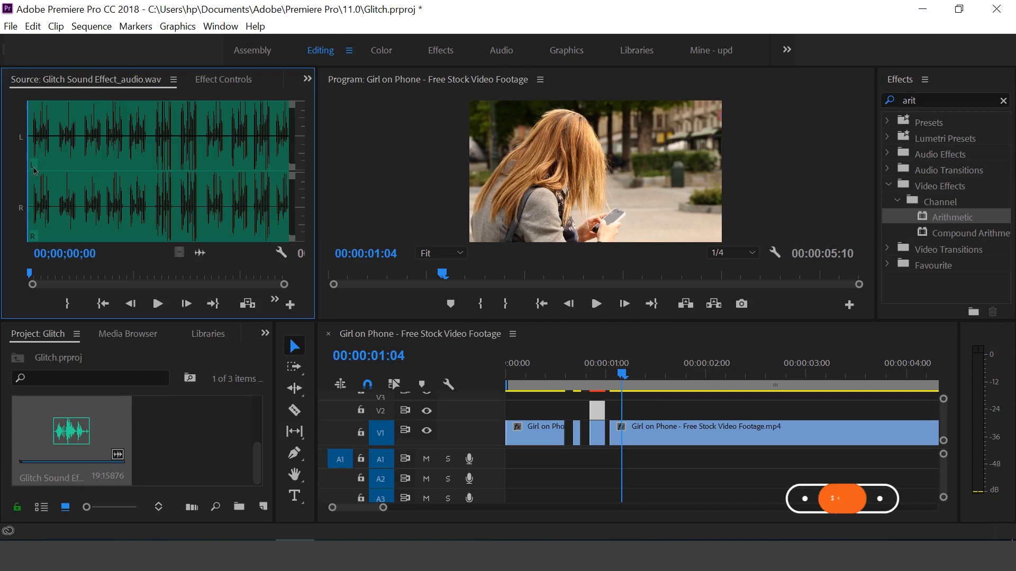
- Mark the glitch sound's In point at 00;00;00;11 and its Out point at 00;00;01;19
drag(34, 168, 36, 171)
key(i)
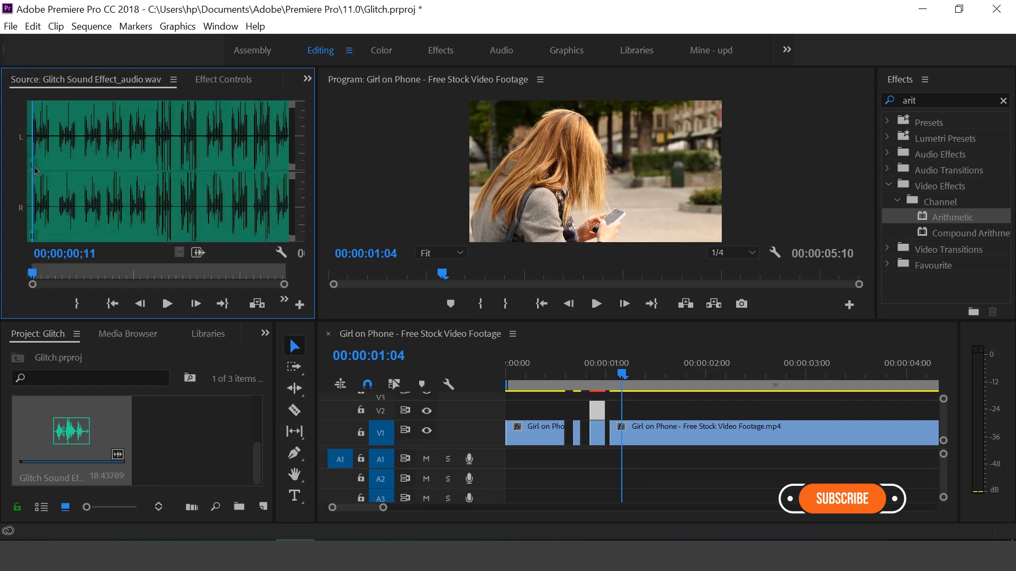
key(space)
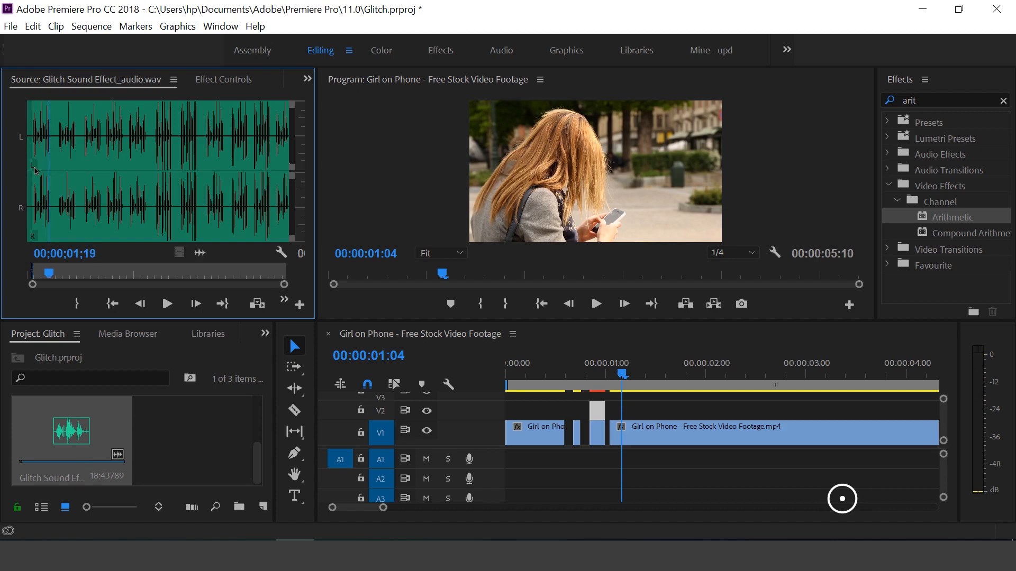
key(space)
key(o)
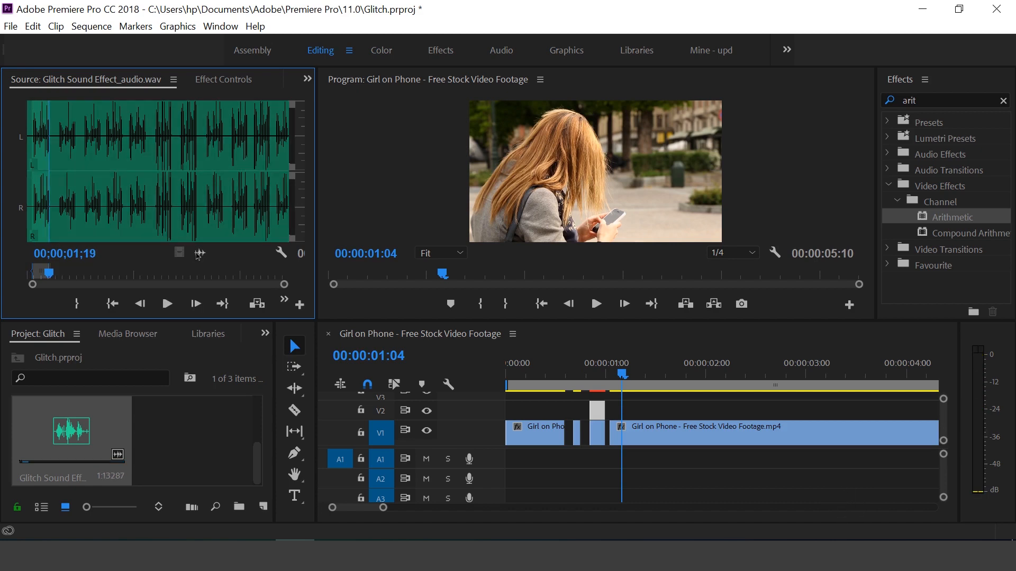
- Place the marked sound on A1 and trim it to span from the first V1 clip's end to the last V1 clip's start
drag(618, 394, 543, 470)
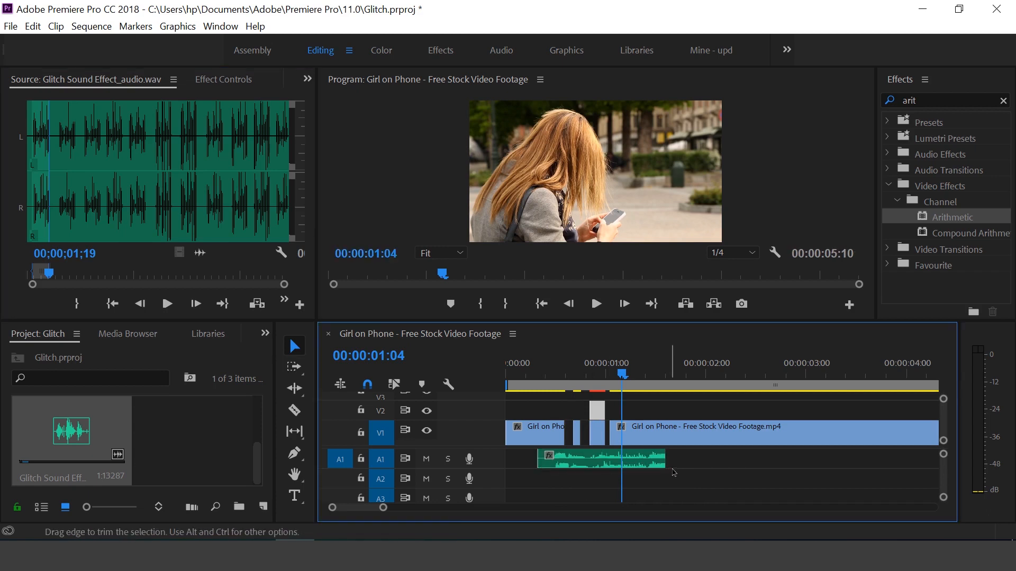
click(606, 462)
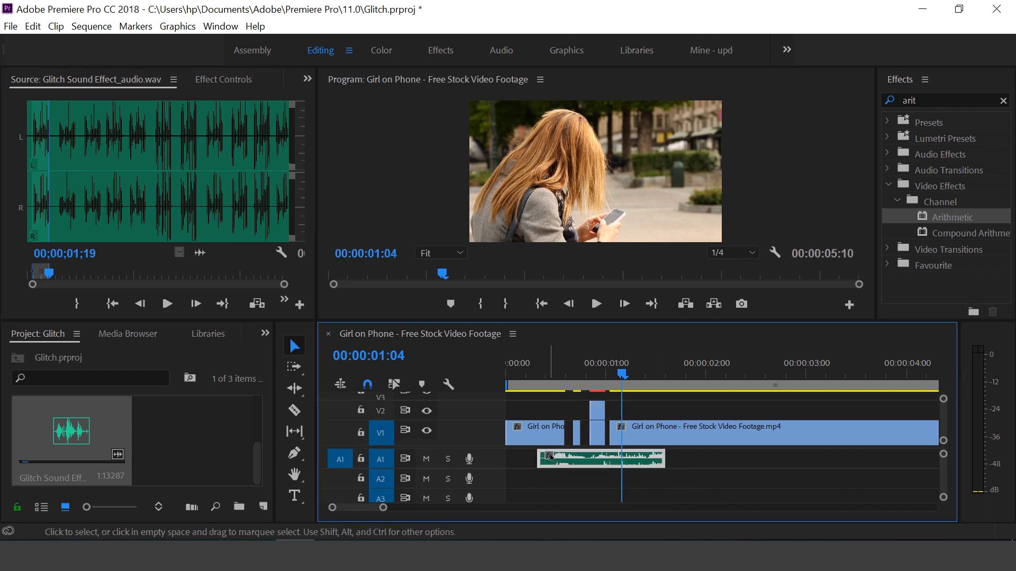
drag(543, 461, 568, 461)
drag(663, 462, 612, 469)
- Play back the sequence from about 00:00:00:10 to check the glitch together with its sound
click(547, 375)
key(space)
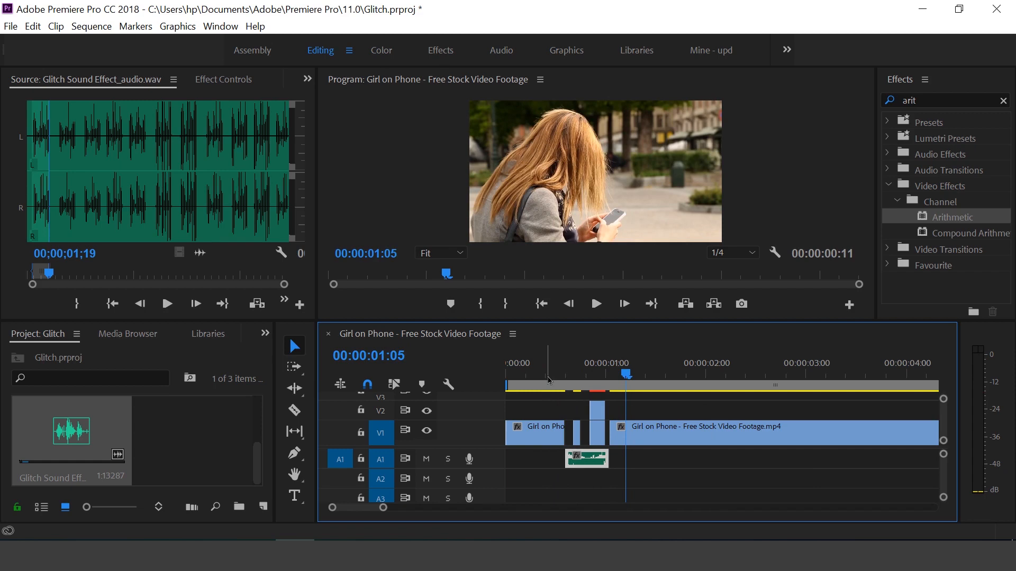
click(549, 380)
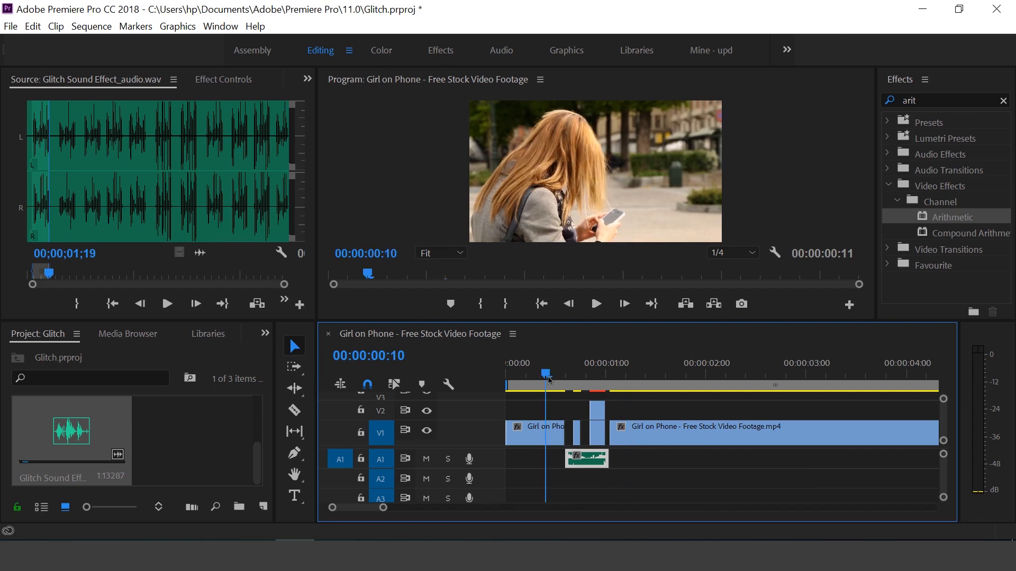
key(space)
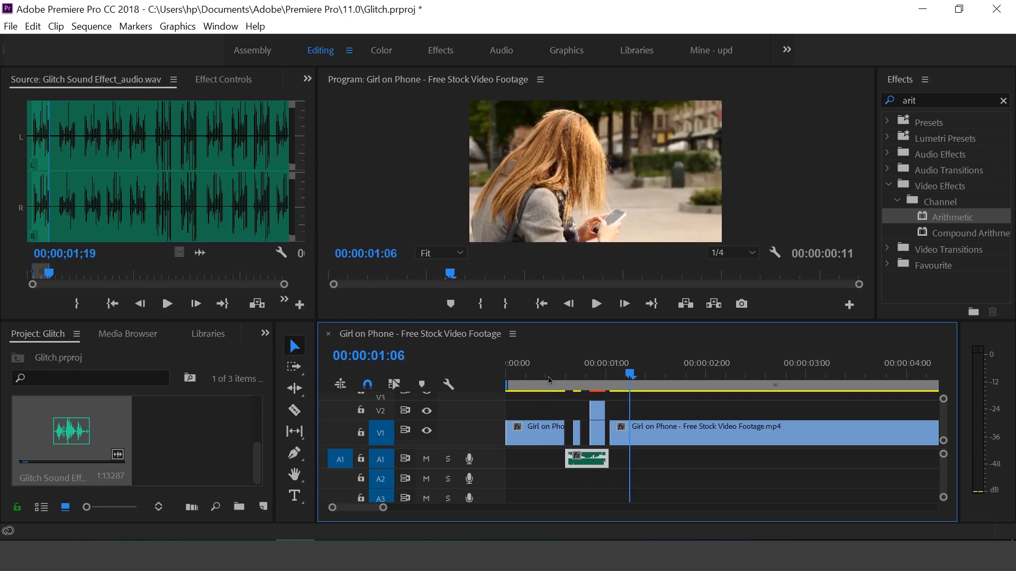
click(558, 189)
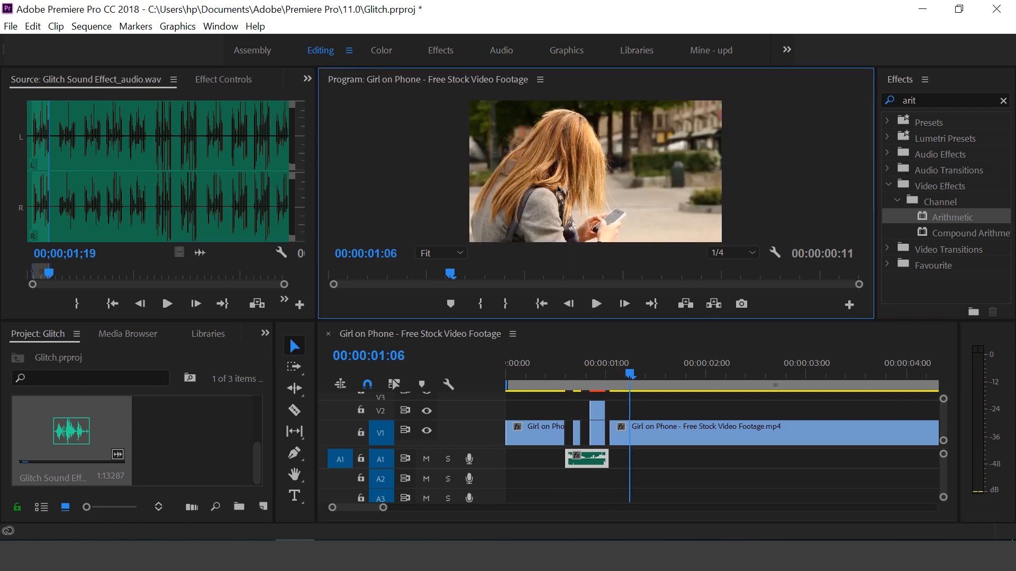